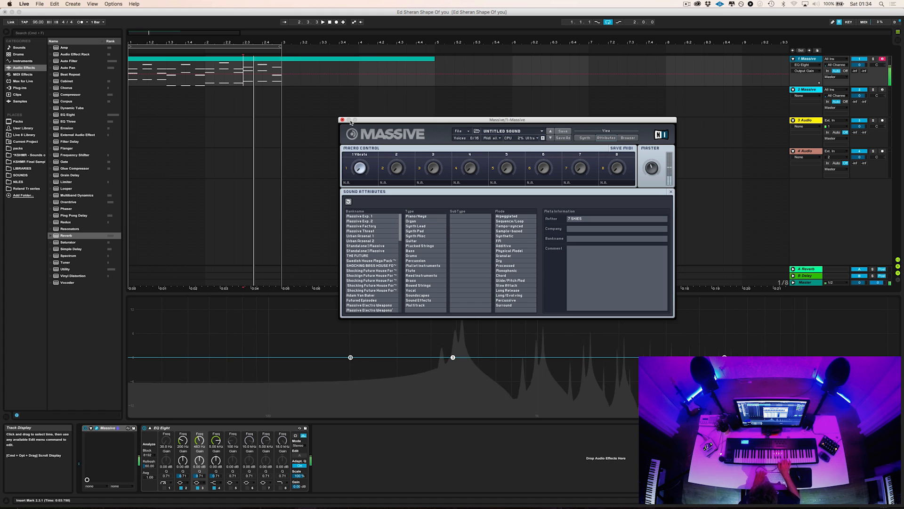
# - Switch Massive to its synth view and set the OSC1 wavetable to Sin-Square
pyautogui.click(584, 138)
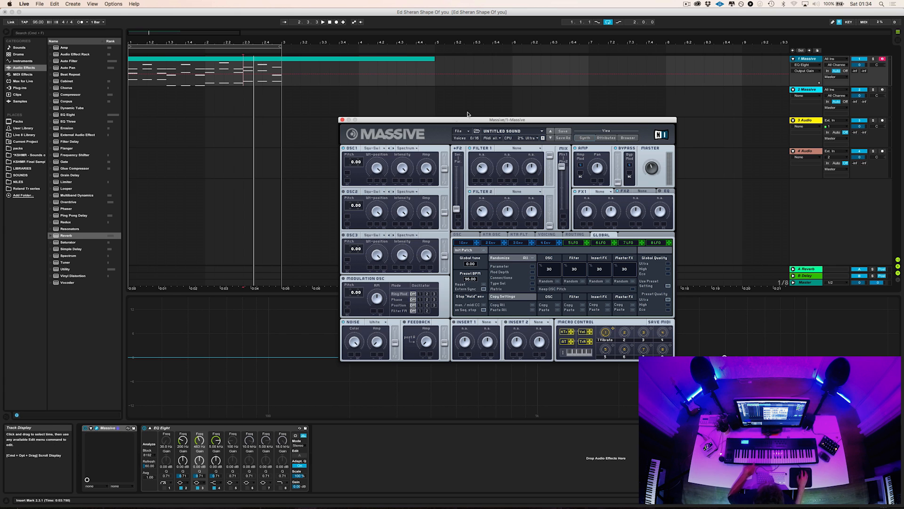
pyautogui.click(382, 148)
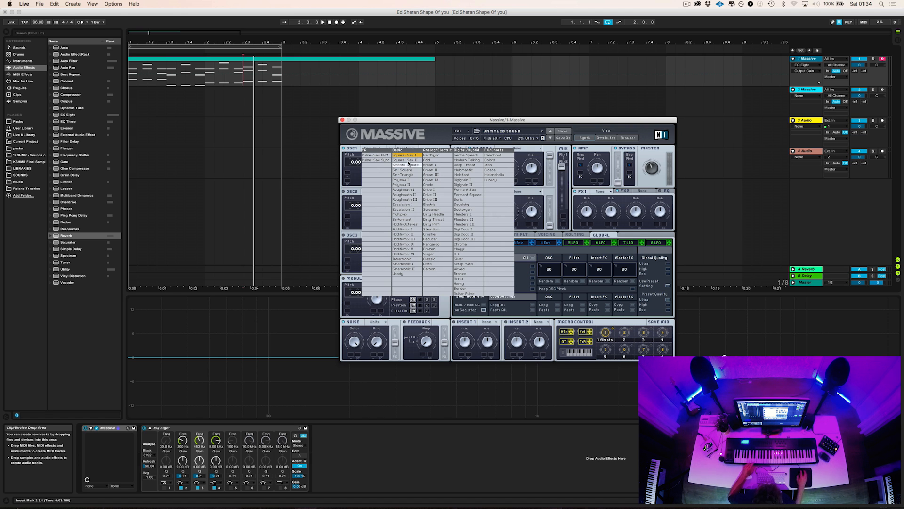
pyautogui.click(348, 151)
pyautogui.click(367, 149)
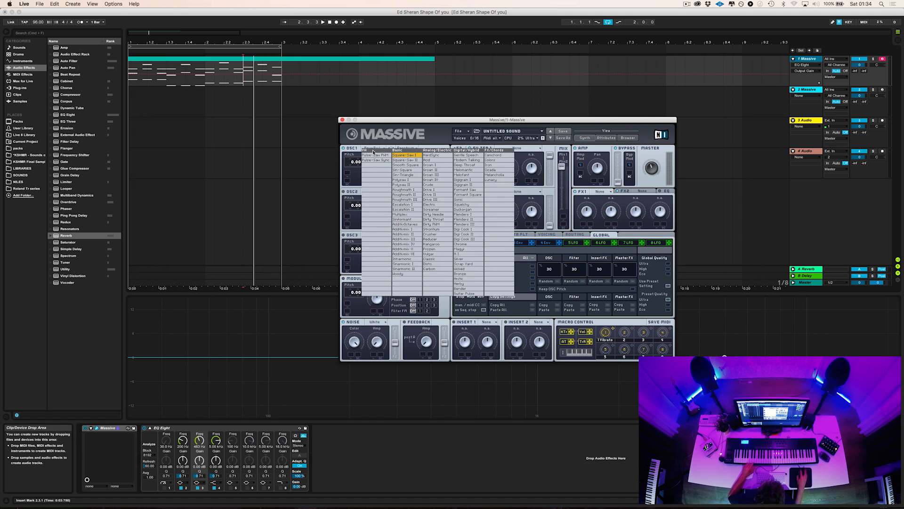
pyautogui.click(413, 171)
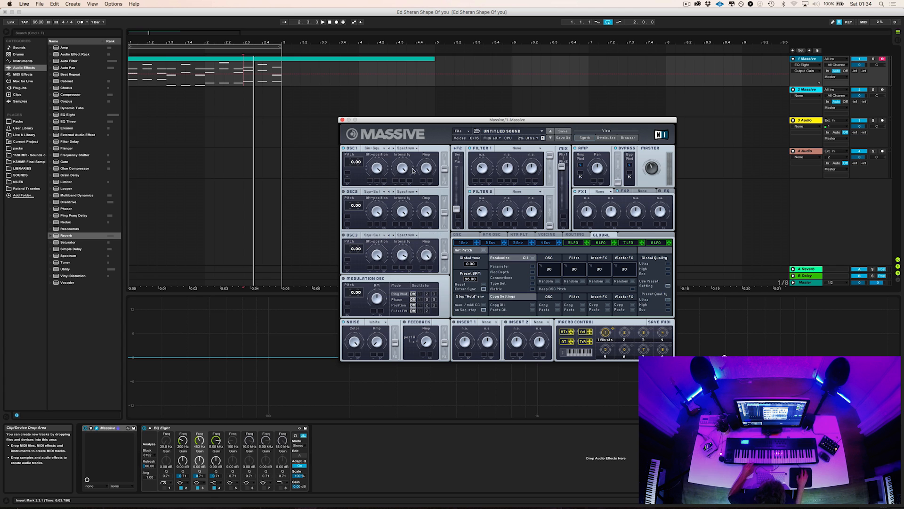
pyautogui.click(379, 171)
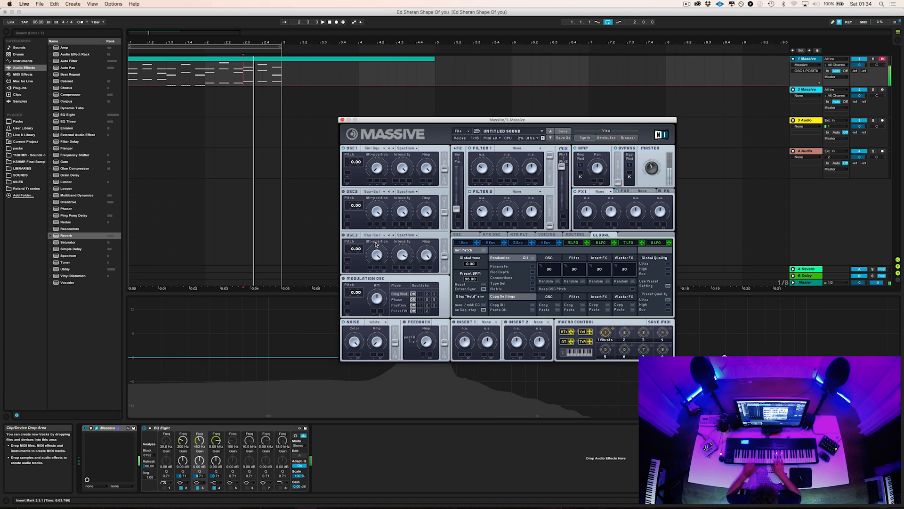
pyautogui.moveTo(415, 122); pyautogui.dragTo(402, 83)
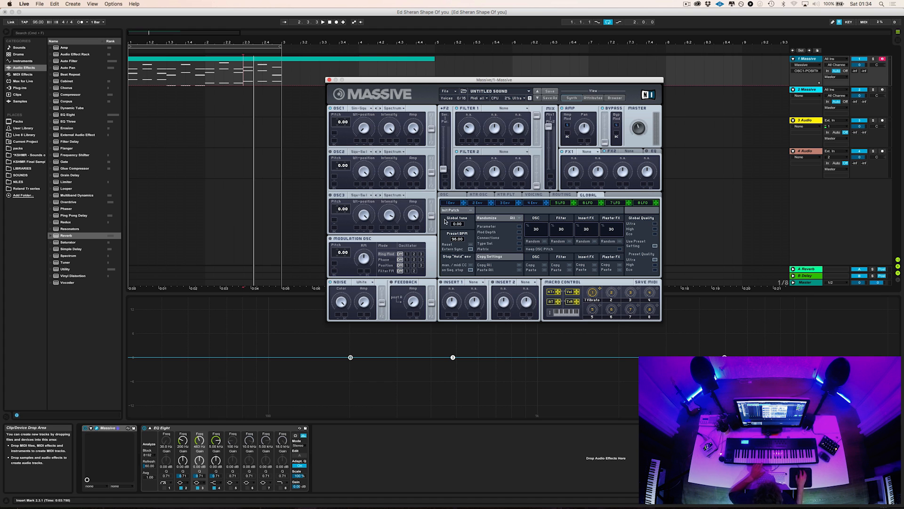
pyautogui.moveTo(418, 80); pyautogui.dragTo(382, 40)
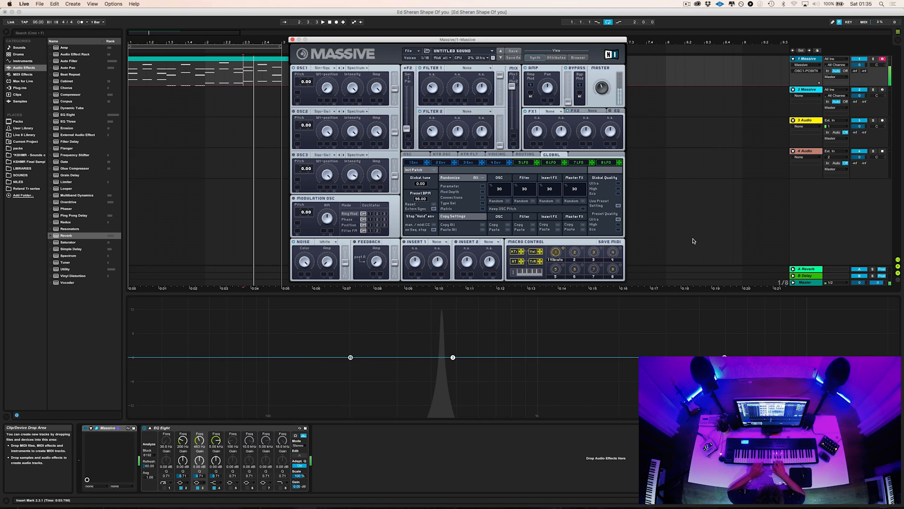
# - Audition the Square-Saw I wavetable on OSC1 and switch back to Sin-Square
pyautogui.click(333, 68)
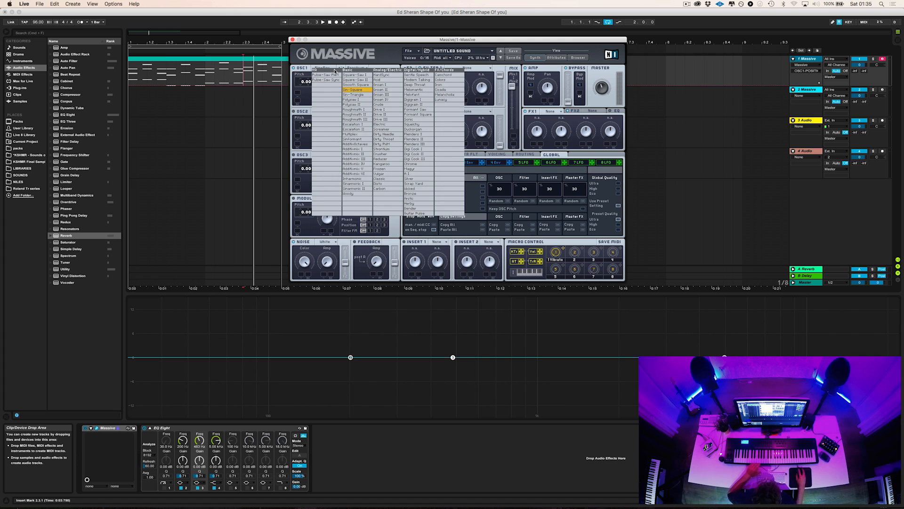
pyautogui.click(367, 76)
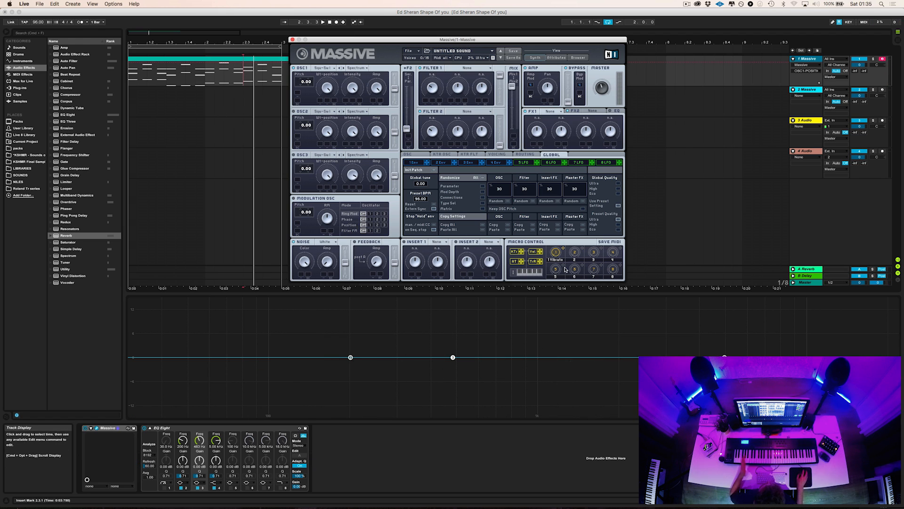
pyautogui.click(330, 69)
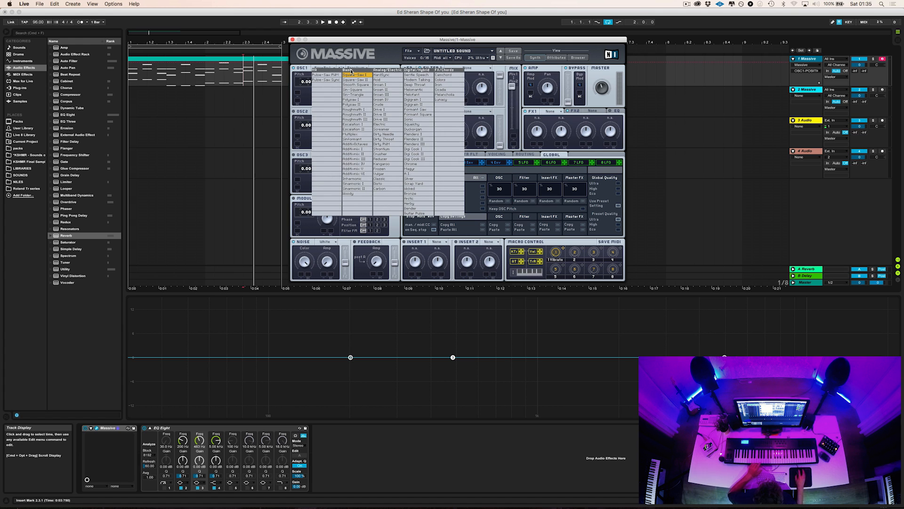
pyautogui.click(367, 90)
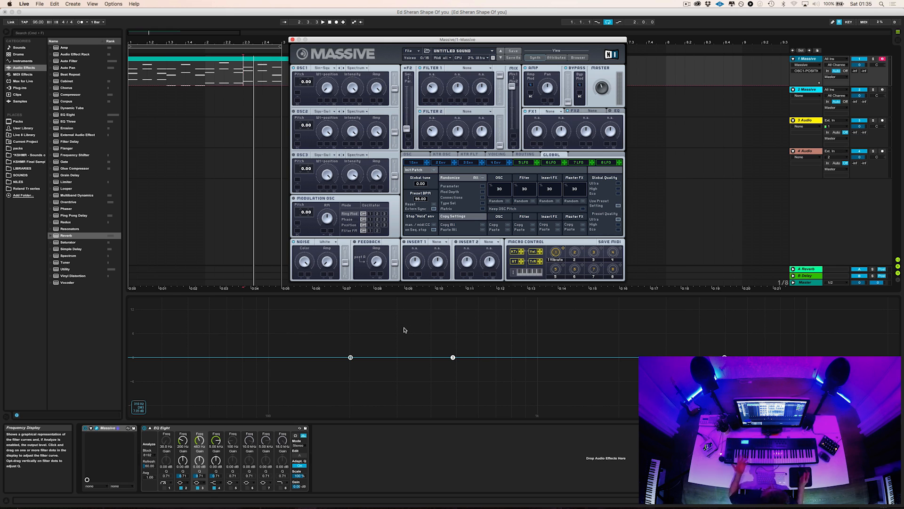
# - Play the MIDI clip on the first Massive track to hear the current sound
pyautogui.press('space')
pyautogui.click(179, 60)
pyautogui.press('space')
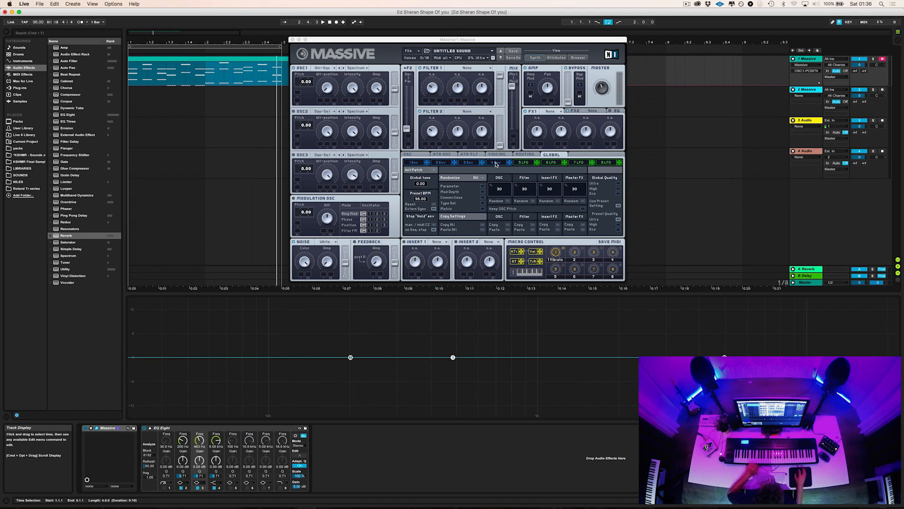
# - Open envelope 4, lower its decay level to the minimum and shorten its decay time slightly
pyautogui.click(496, 163)
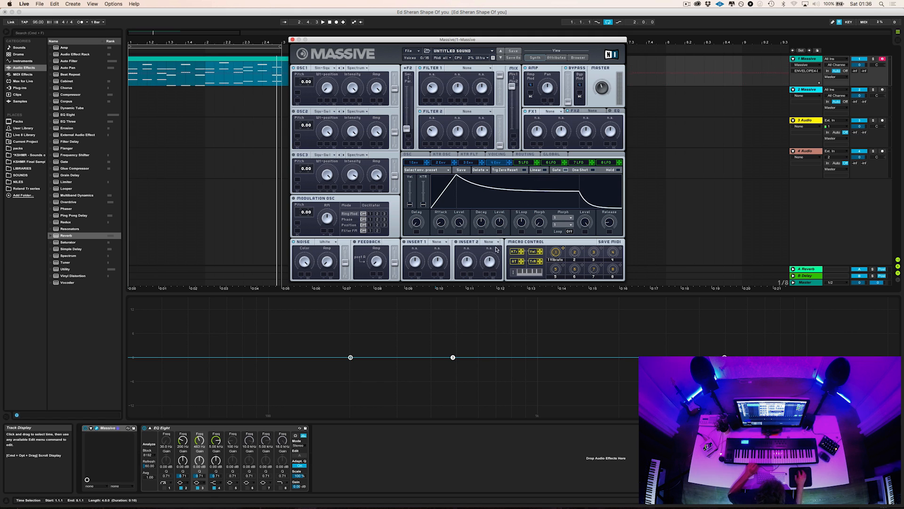
pyautogui.moveTo(498, 224); pyautogui.dragTo(479, 289)
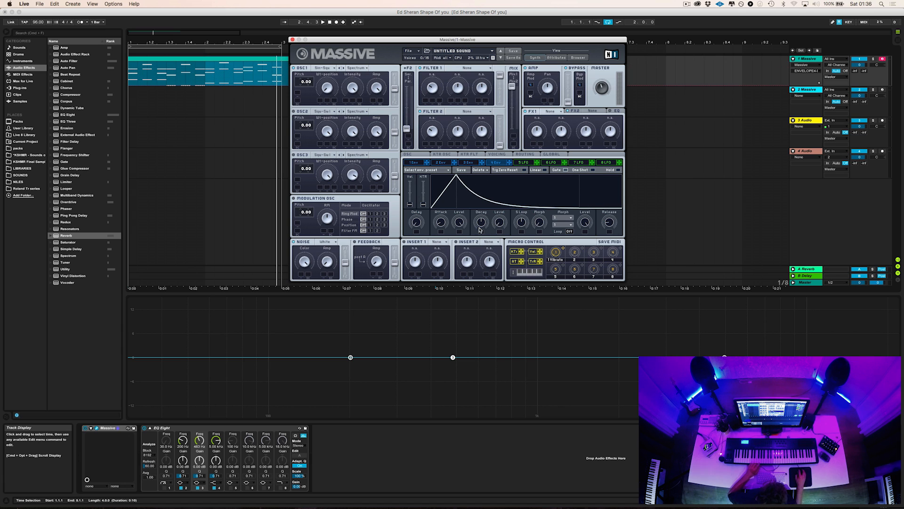
pyautogui.moveTo(482, 225); pyautogui.dragTo(485, 237)
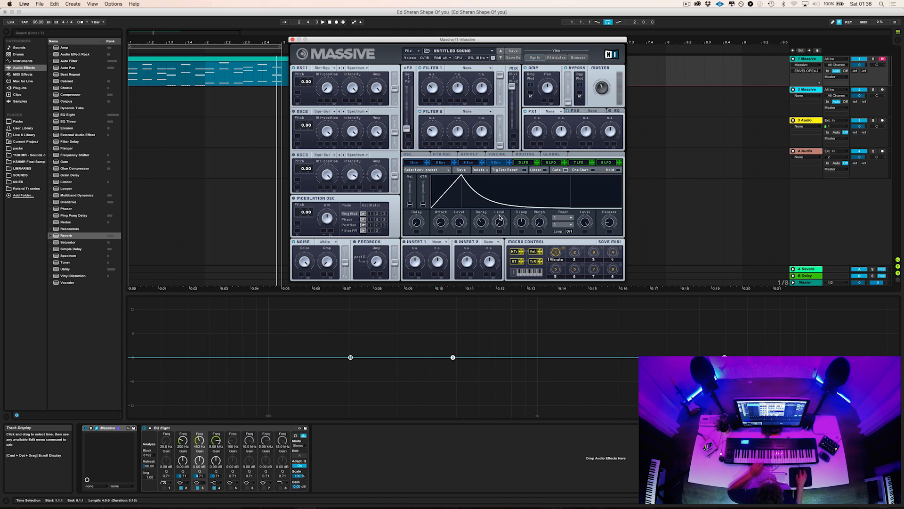
pyautogui.moveTo(478, 219); pyautogui.dragTo(482, 221)
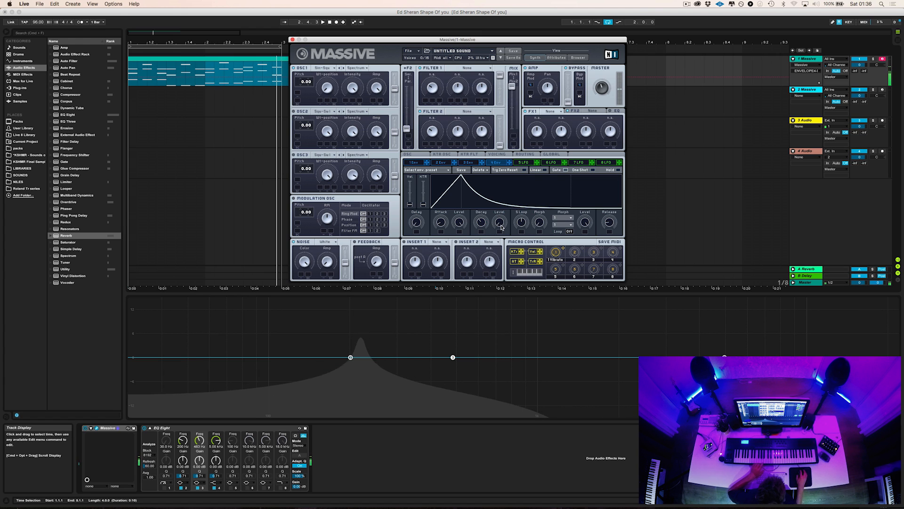
# - Try envelope 4's decay level at maximum and return it to the minimum
pyautogui.moveTo(501, 226); pyautogui.dragTo(507, 163)
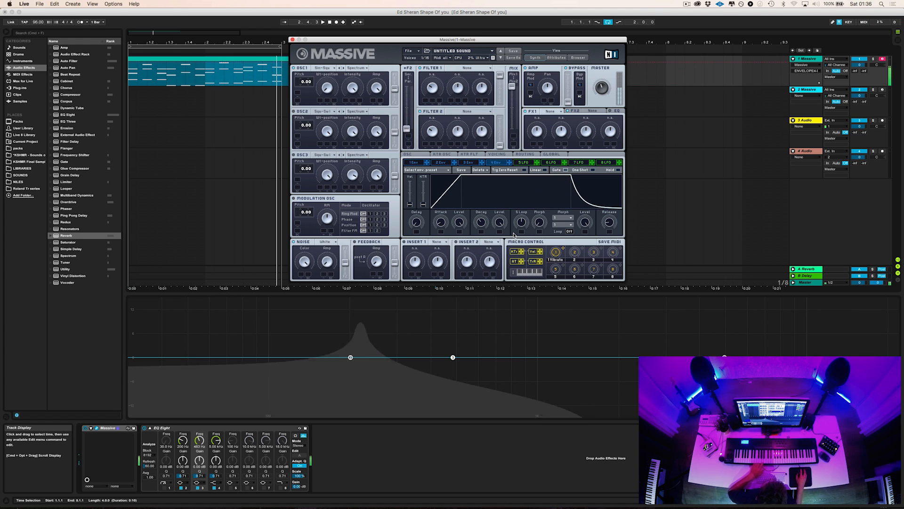
pyautogui.moveTo(500, 222); pyautogui.dragTo(486, 341)
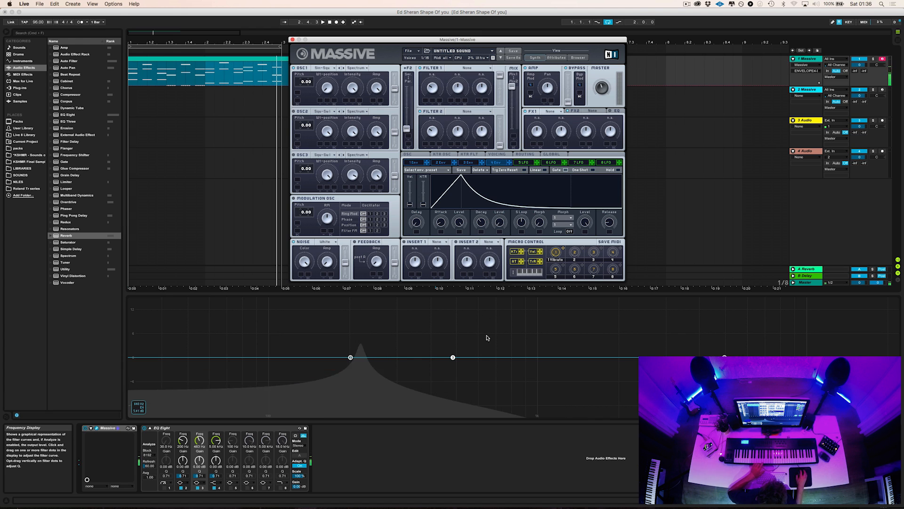
# - Lengthen envelope 4's decay time, checking the sound against playback of the MIDI clip
pyautogui.moveTo(480, 224); pyautogui.dragTo(491, 218)
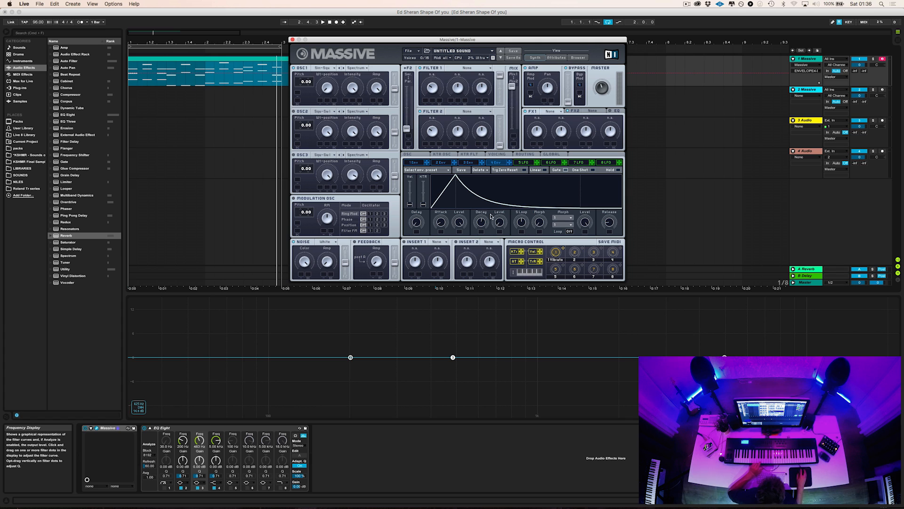
pyautogui.moveTo(482, 223); pyautogui.dragTo(484, 216)
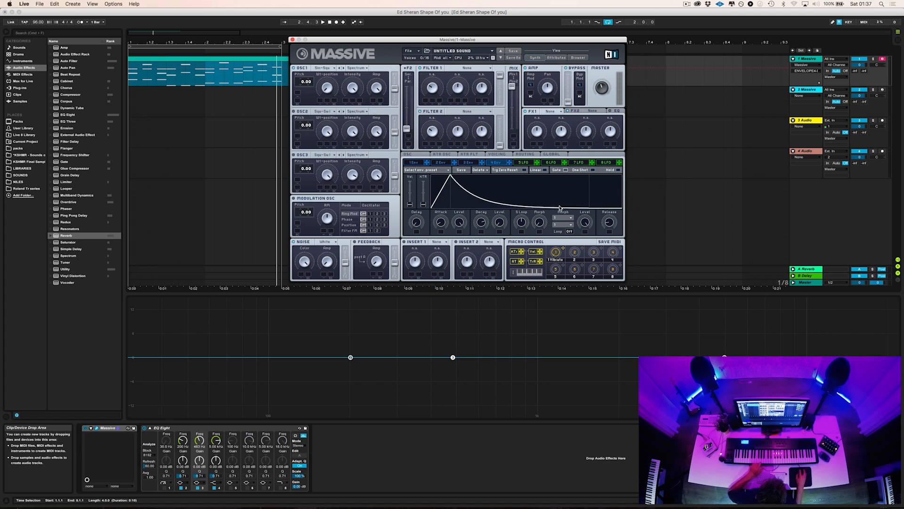
pyautogui.moveTo(483, 220); pyautogui.dragTo(485, 223)
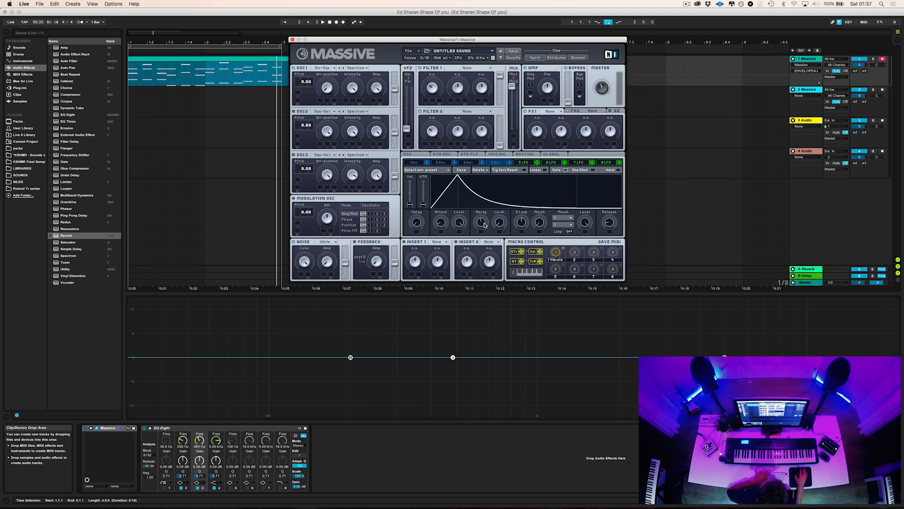
pyautogui.click(162, 61)
pyautogui.press('space')
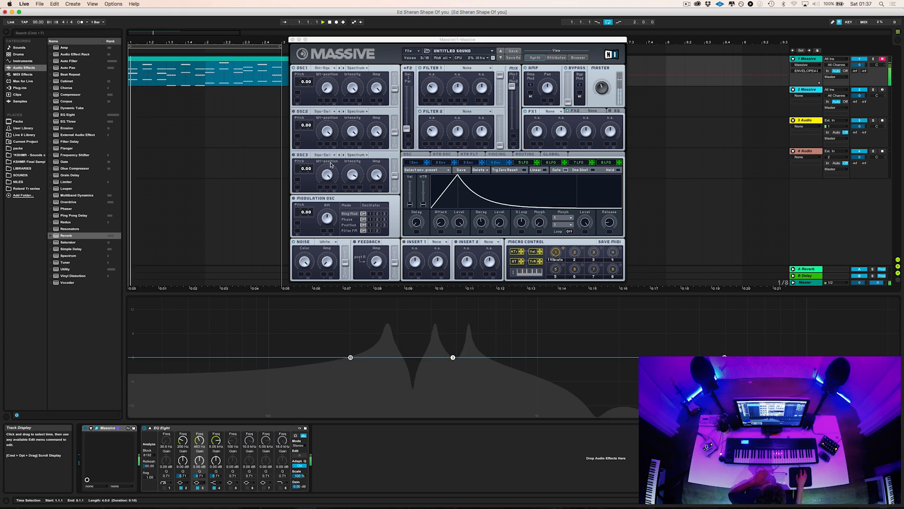
pyautogui.moveTo(482, 223); pyautogui.dragTo(440, 223)
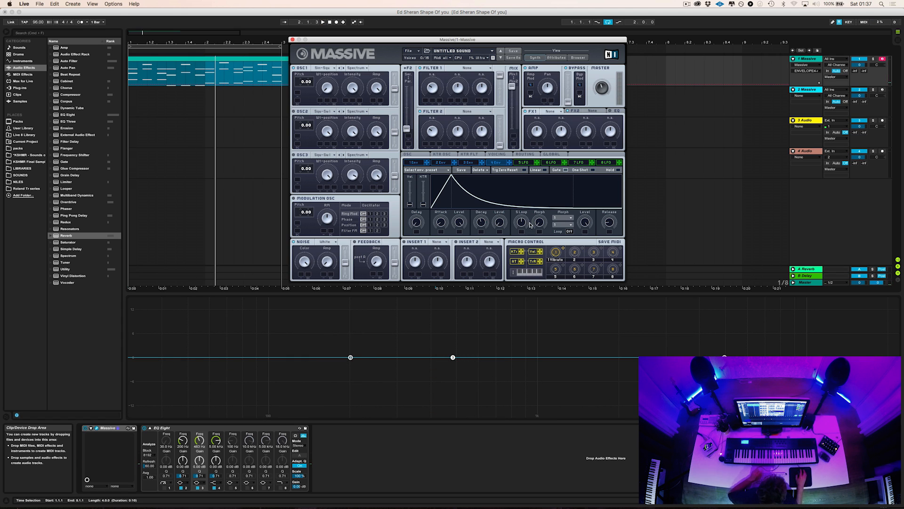
# - Compare short and long release times on envelope 4 during clip playback and keep the longer release
pyautogui.moveTo(606, 223)
pyautogui.mouseDown()
pyautogui.moveTo(613, 207)
pyautogui.moveTo(607, 230)
pyautogui.mouseUp()
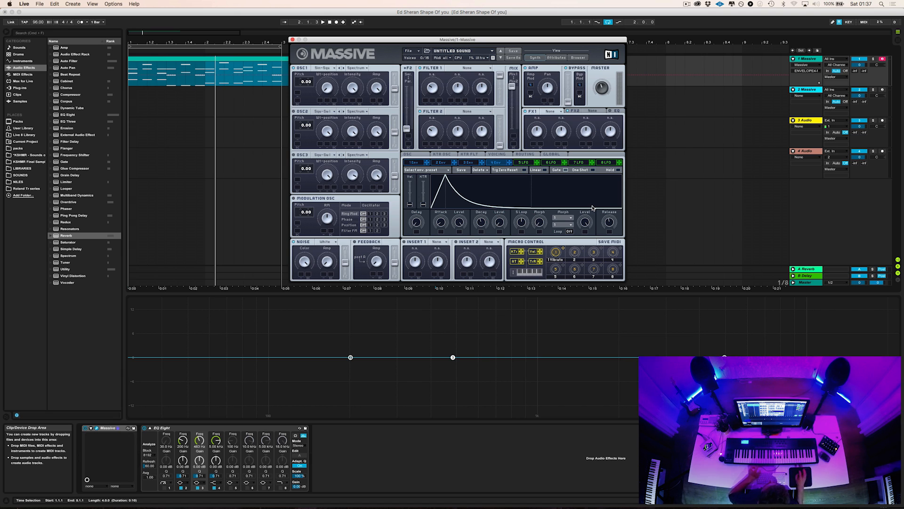
pyautogui.press('space')
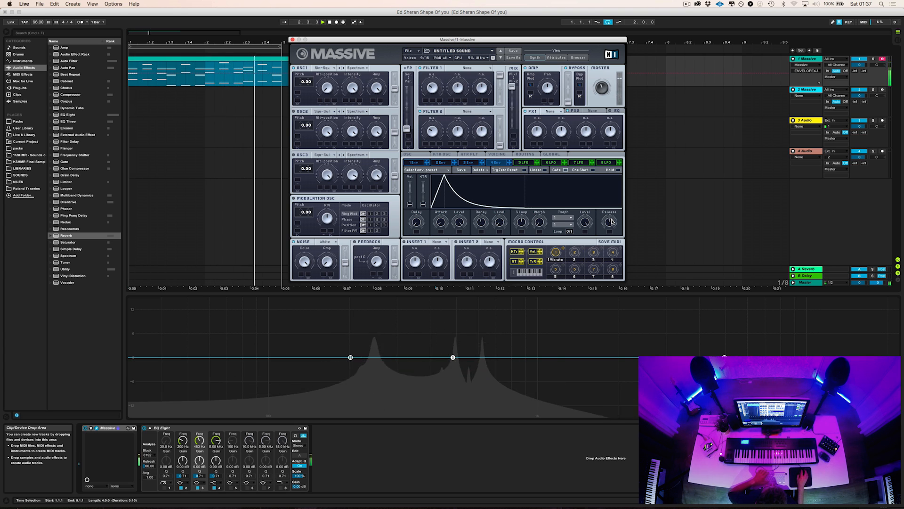
pyautogui.press('space')
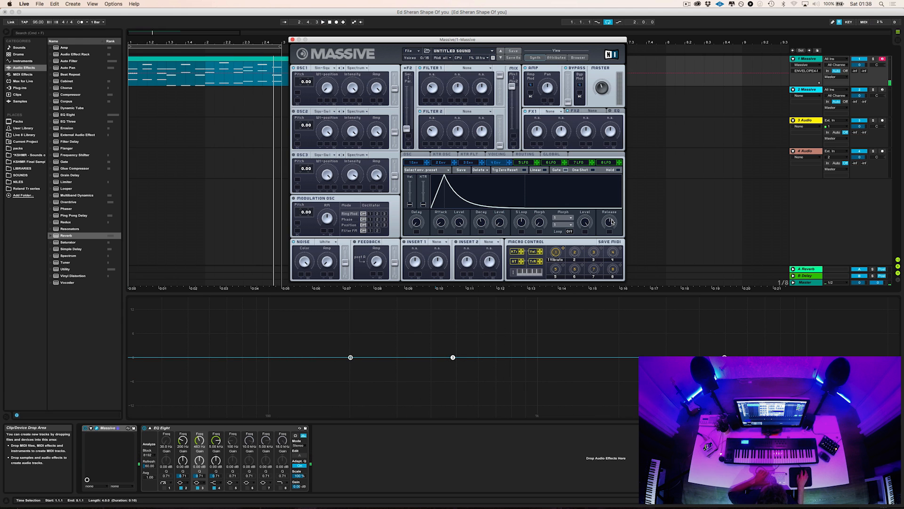
pyautogui.press('space')
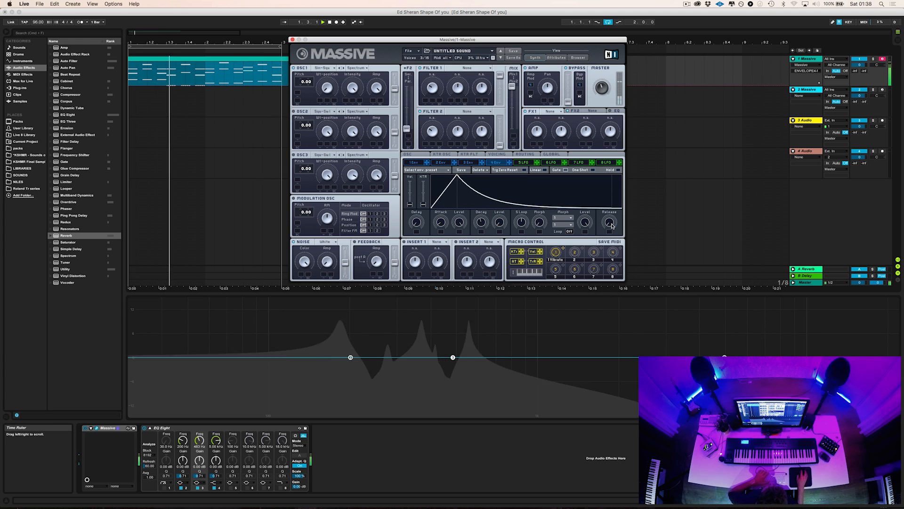
pyautogui.press('space')
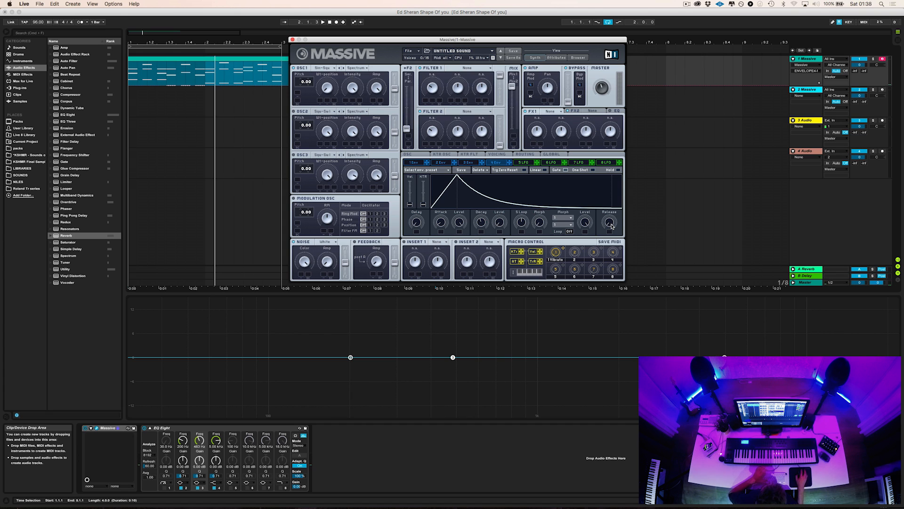
pyautogui.moveTo(612, 226)
pyautogui.mouseDown()
pyautogui.moveTo(613, 200)
pyautogui.moveTo(605, 212)
pyautogui.mouseUp()
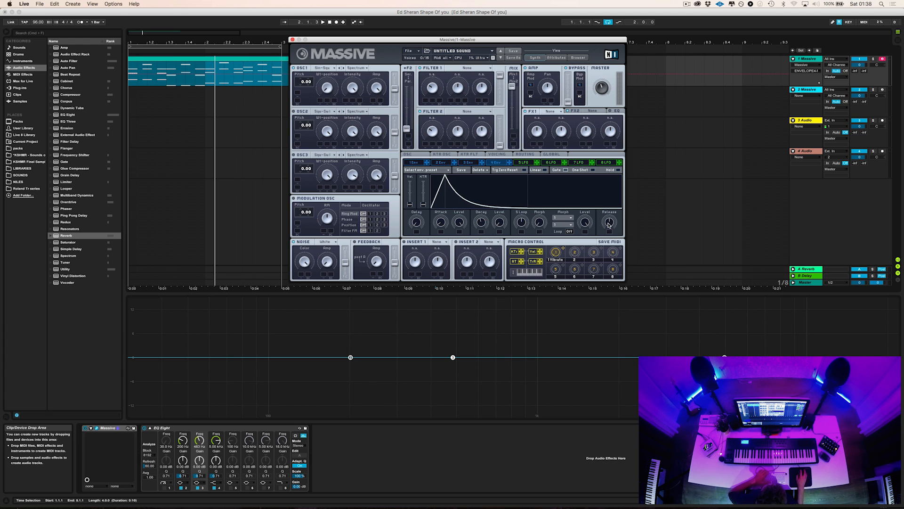
pyautogui.press('space')
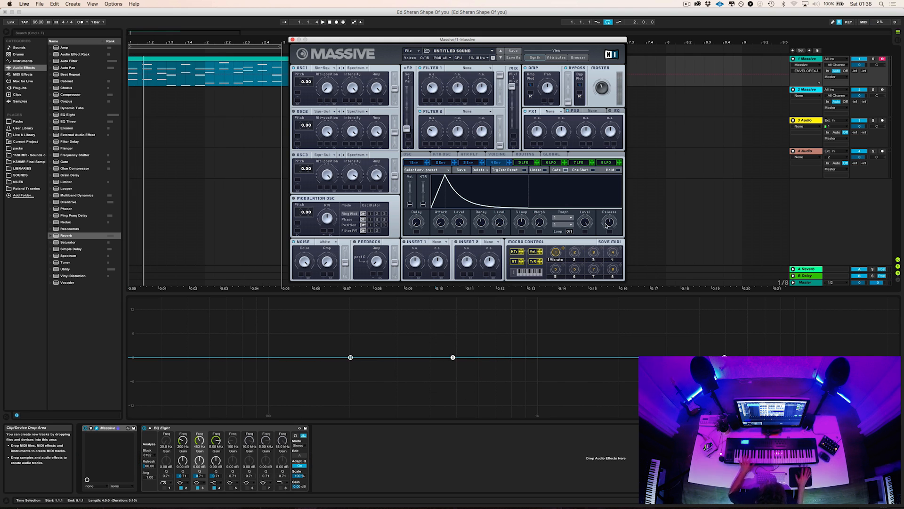
# - Open envelope 1 and assign it to modulate OSC1's pitch with an amount of 64.00
pyautogui.click(413, 162)
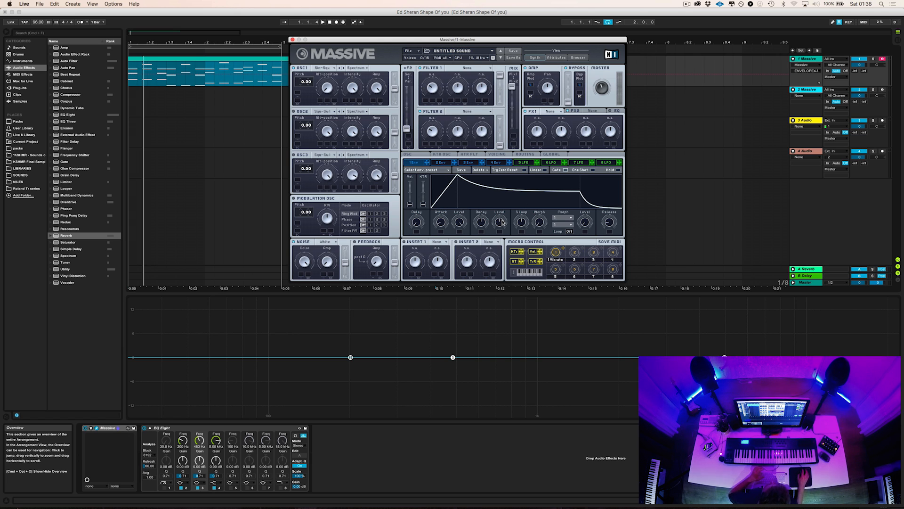
pyautogui.moveTo(502, 223)
pyautogui.mouseDown()
pyautogui.moveTo(499, 240)
pyautogui.moveTo(501, 228)
pyautogui.mouseUp()
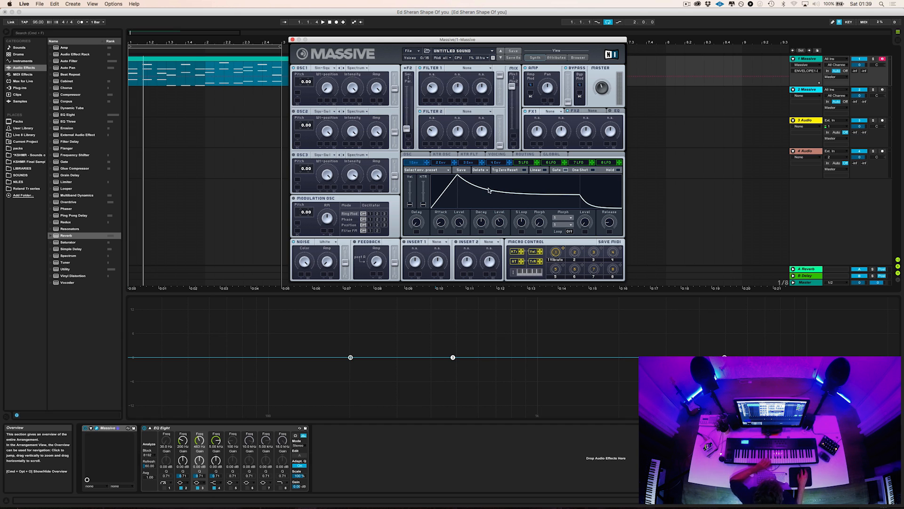
pyautogui.moveTo(499, 225); pyautogui.dragTo(498, 216)
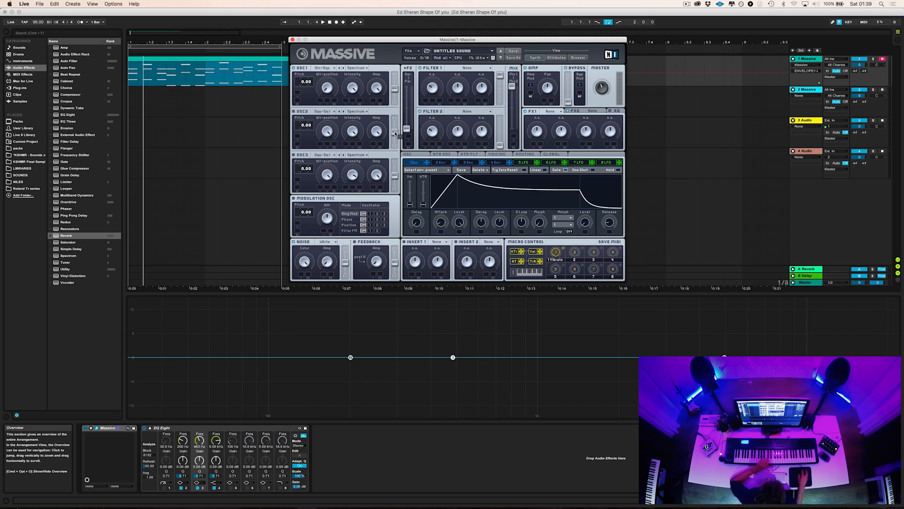
pyautogui.click(298, 92)
pyautogui.moveTo(304, 95); pyautogui.dragTo(317, 60)
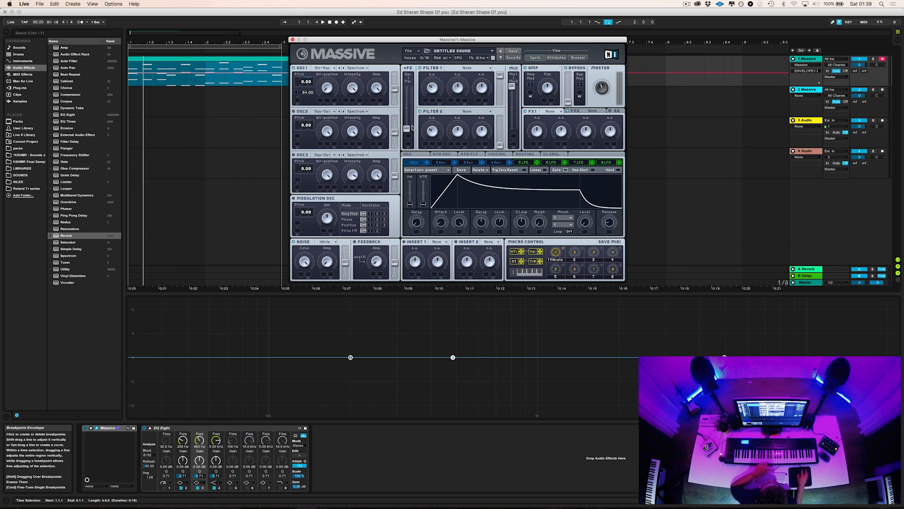
# - Shape envelope 1 with a shorter attack, a decay level at minimum and a longer decay, briefly trying the maximum decay level
pyautogui.moveTo(443, 222); pyautogui.dragTo(443, 225)
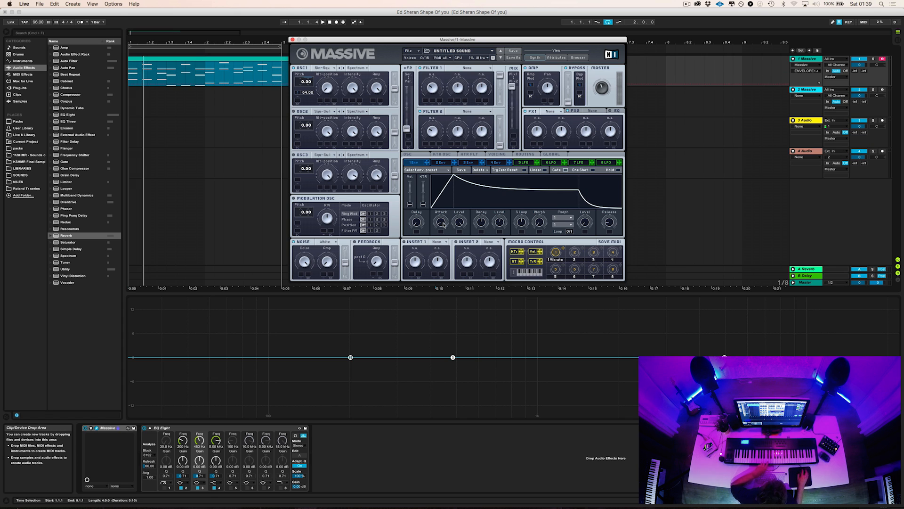
pyautogui.moveTo(443, 224); pyautogui.dragTo(443, 226)
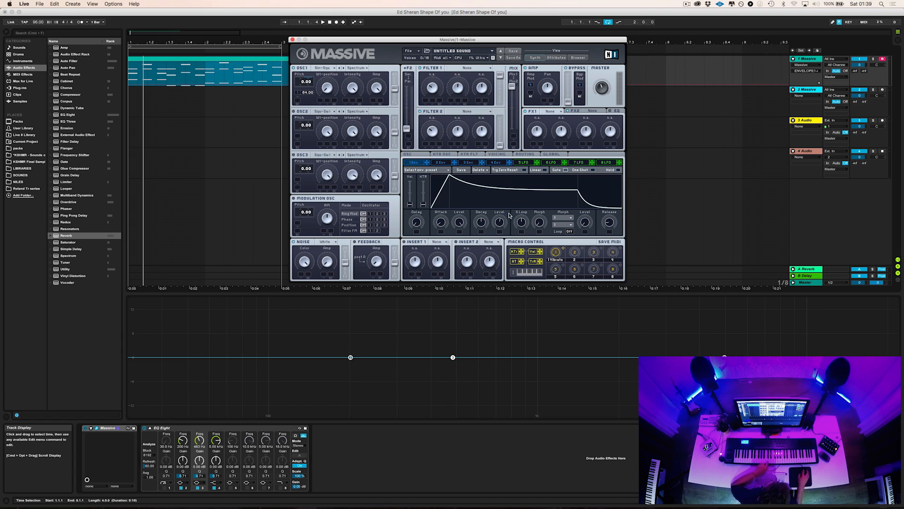
pyautogui.moveTo(503, 221); pyautogui.dragTo(503, 215)
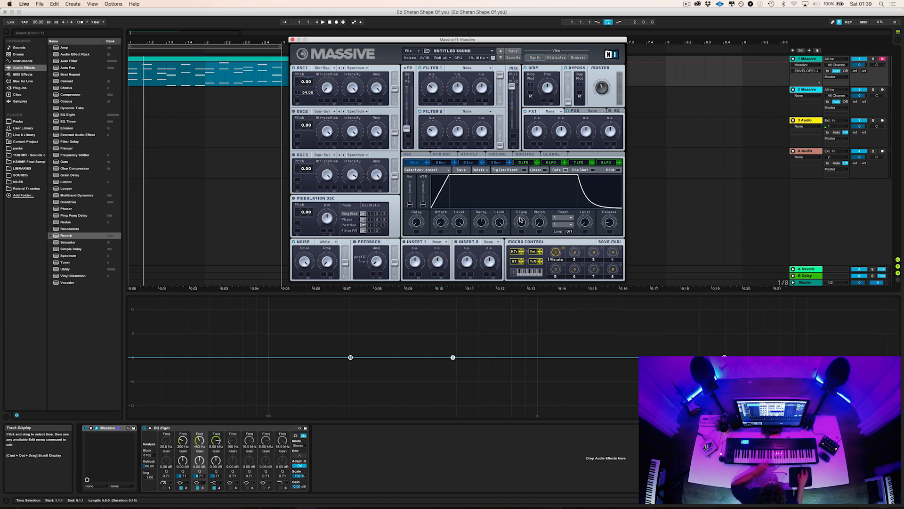
pyautogui.moveTo(503, 221); pyautogui.dragTo(492, 284)
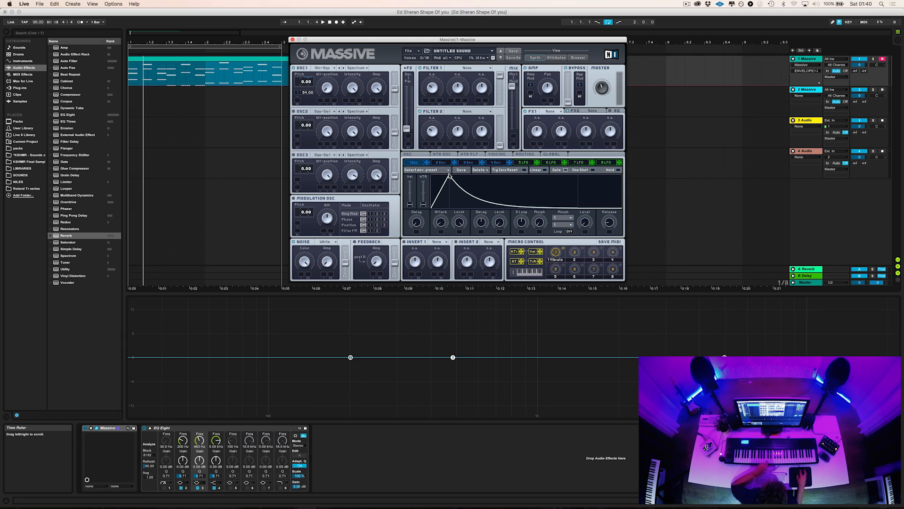
pyautogui.moveTo(481, 222); pyautogui.dragTo(481, 223)
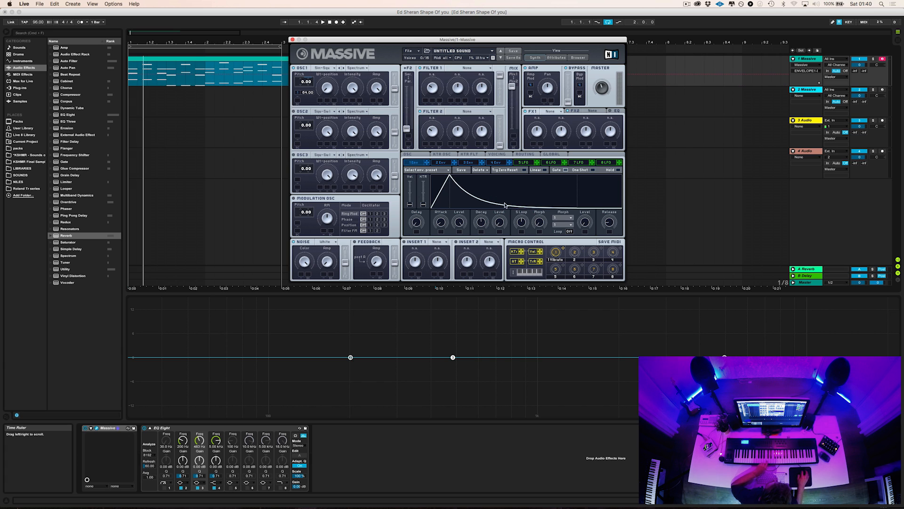
pyautogui.moveTo(450, 177); pyautogui.dragTo(446, 178)
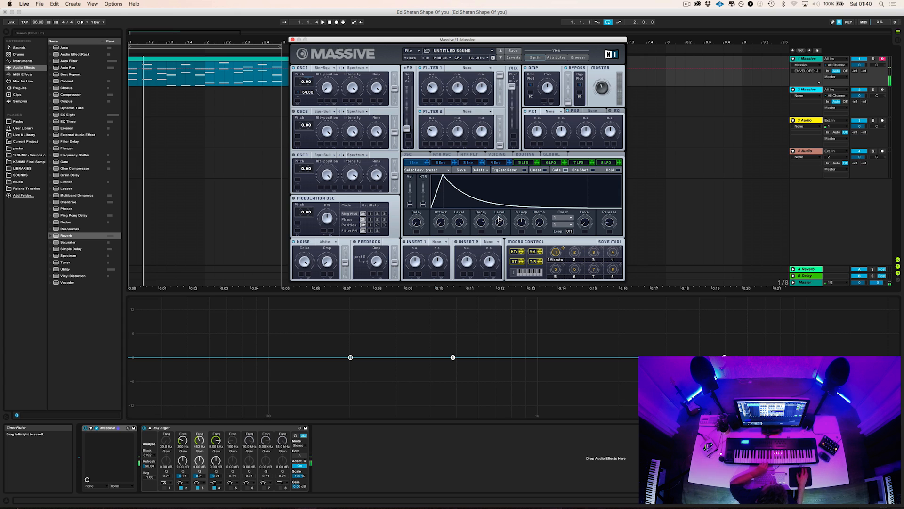
# - Raise envelope 4's decay level to the maximum and use the sustained sound to tune envelope 1's decay to a shorter time
pyautogui.click(502, 163)
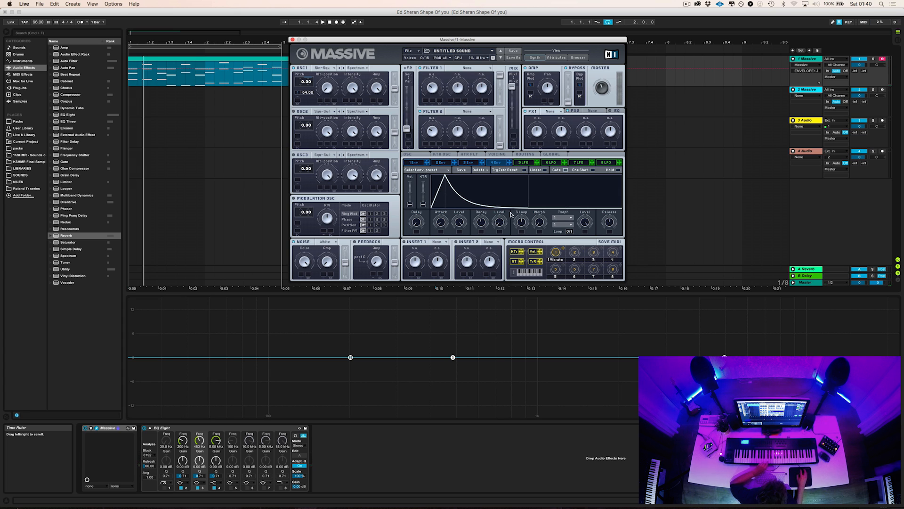
pyautogui.moveTo(503, 224); pyautogui.dragTo(507, 163)
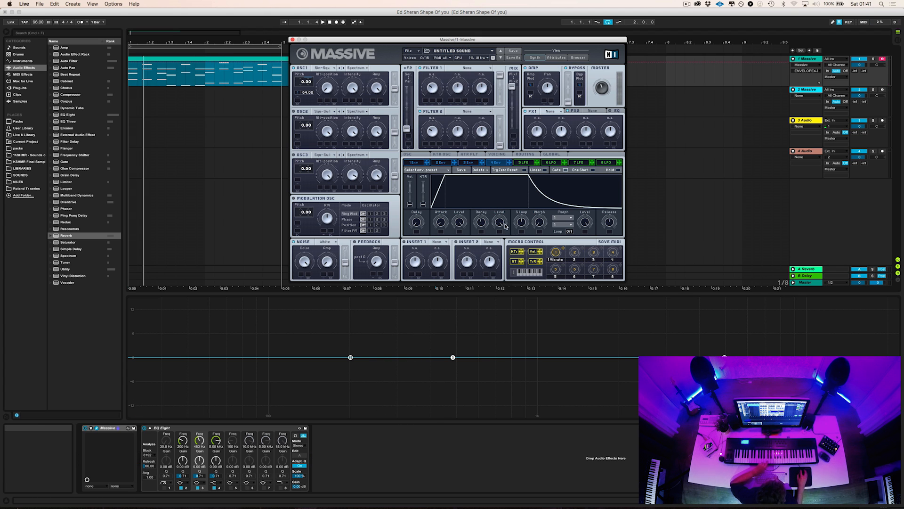
pyautogui.click(412, 162)
pyautogui.moveTo(484, 223)
pyautogui.mouseDown()
pyautogui.moveTo(478, 246)
pyautogui.moveTo(479, 234)
pyautogui.mouseUp()
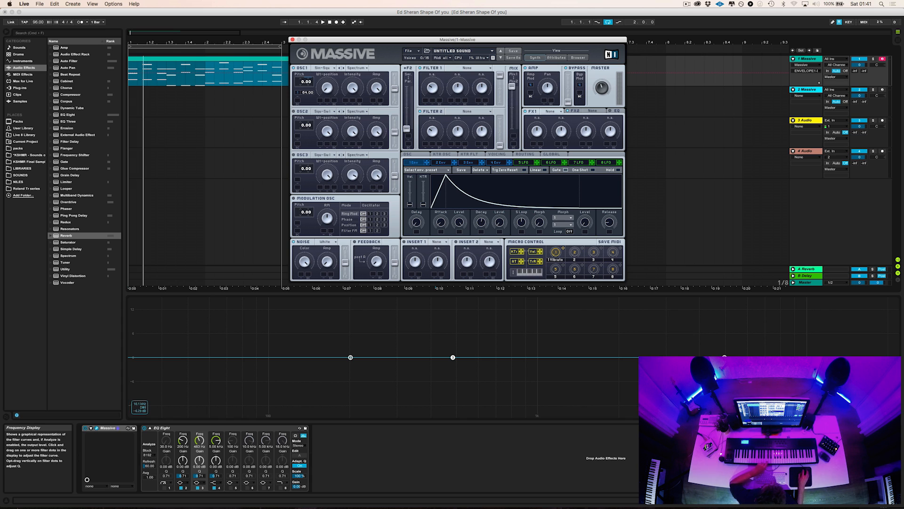
pyautogui.moveTo(483, 220)
pyautogui.mouseDown()
pyautogui.moveTo(481, 243)
pyautogui.moveTo(480, 223)
pyautogui.mouseUp()
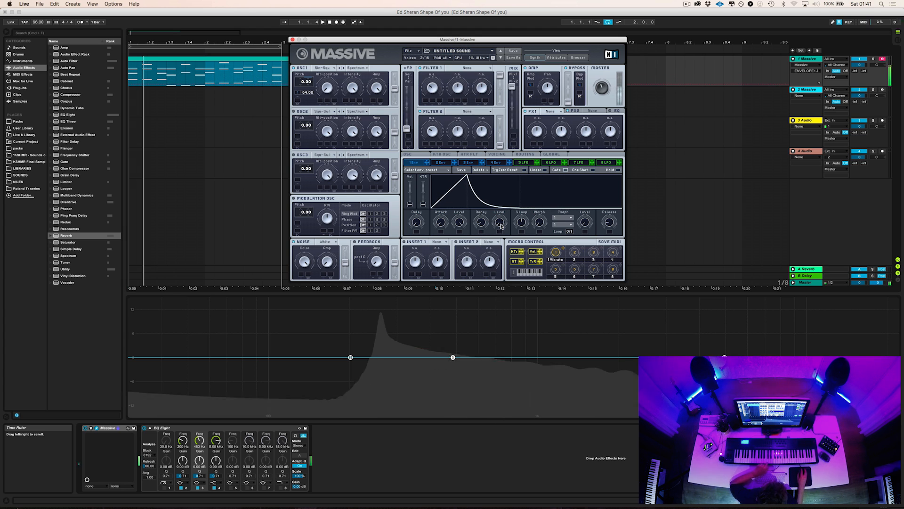
pyautogui.moveTo(481, 221); pyautogui.dragTo(481, 225)
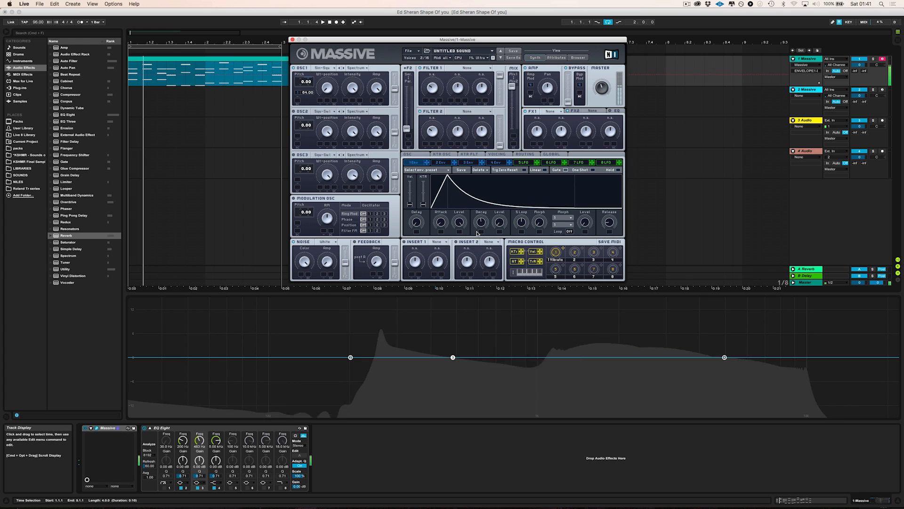
pyautogui.moveTo(476, 237); pyautogui.dragTo(478, 255)
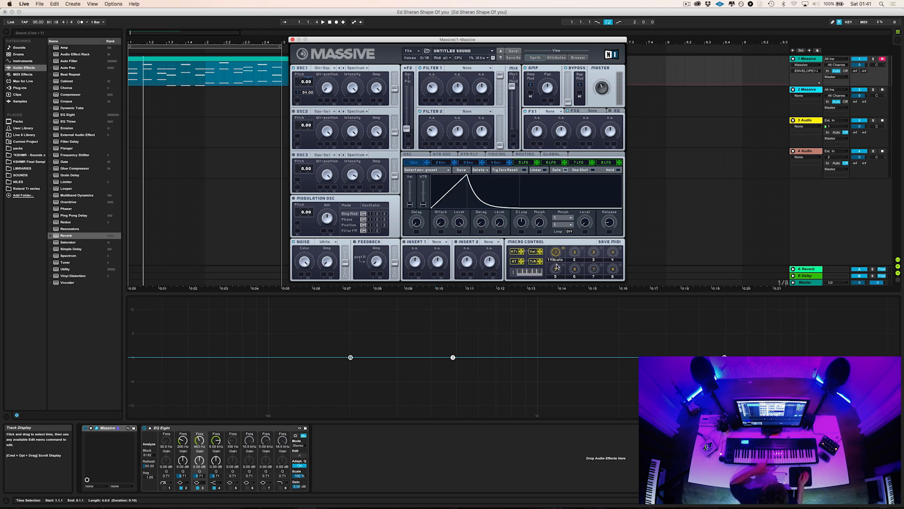
# - Return envelope 4's decay level to the minimum and audition the envelope 1 pitch pluck by playing the MIDI clip
pyautogui.click(497, 163)
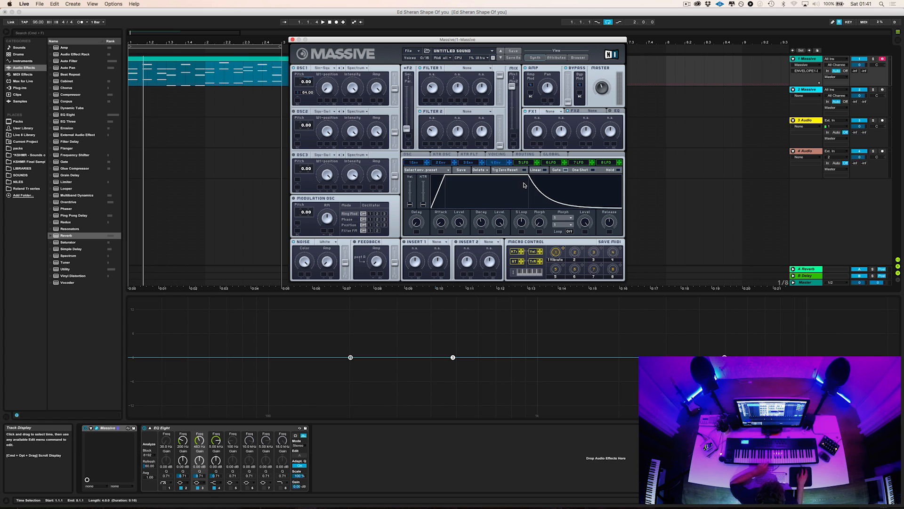
pyautogui.moveTo(500, 220); pyautogui.dragTo(502, 302)
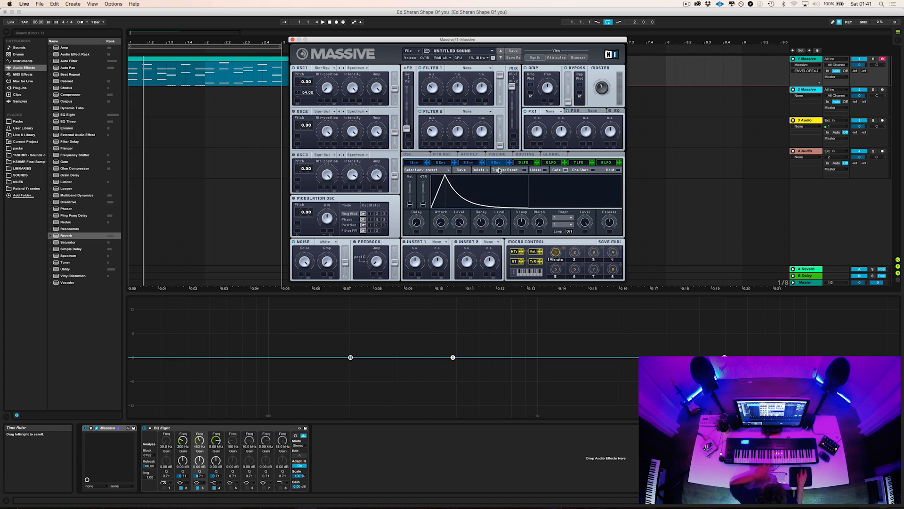
pyautogui.click(413, 162)
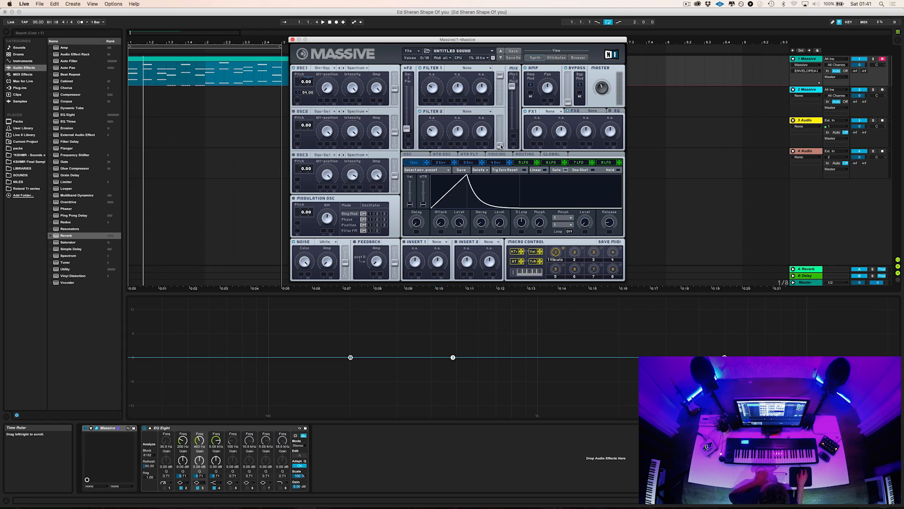
pyautogui.click(164, 59)
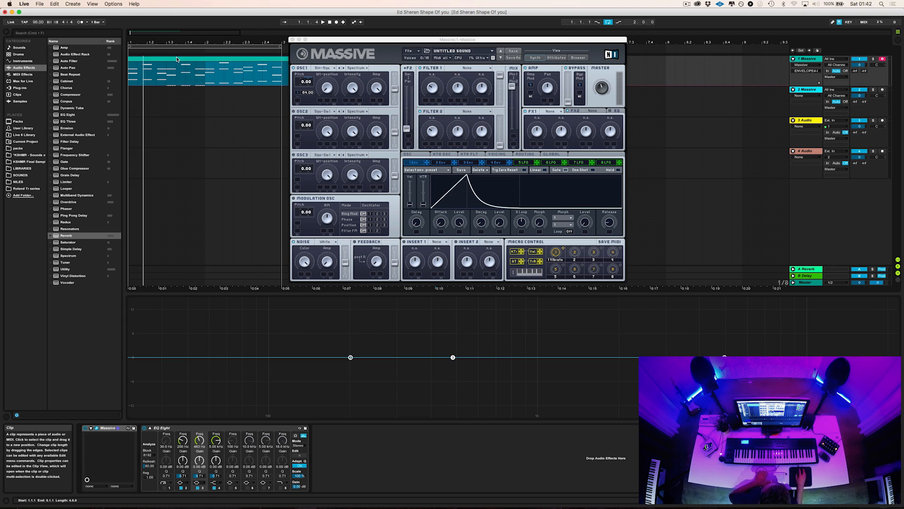
pyautogui.press('space')
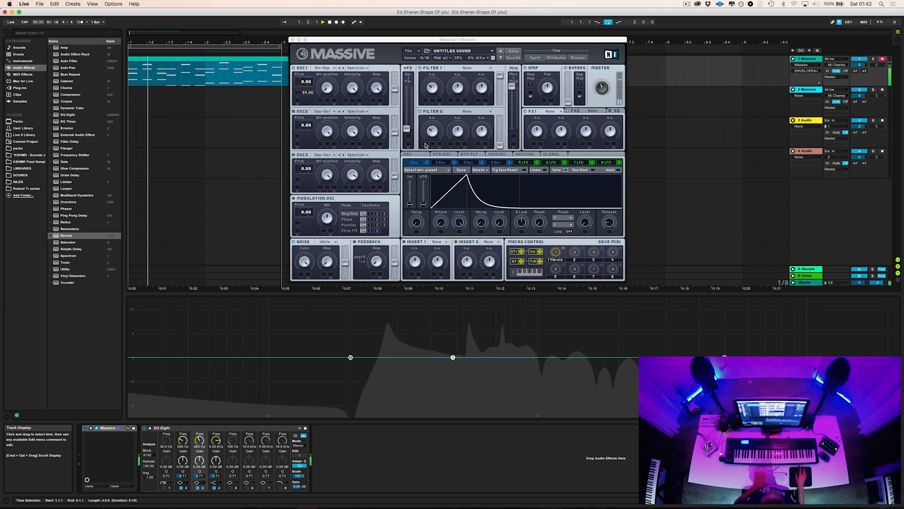
pyautogui.press('space')
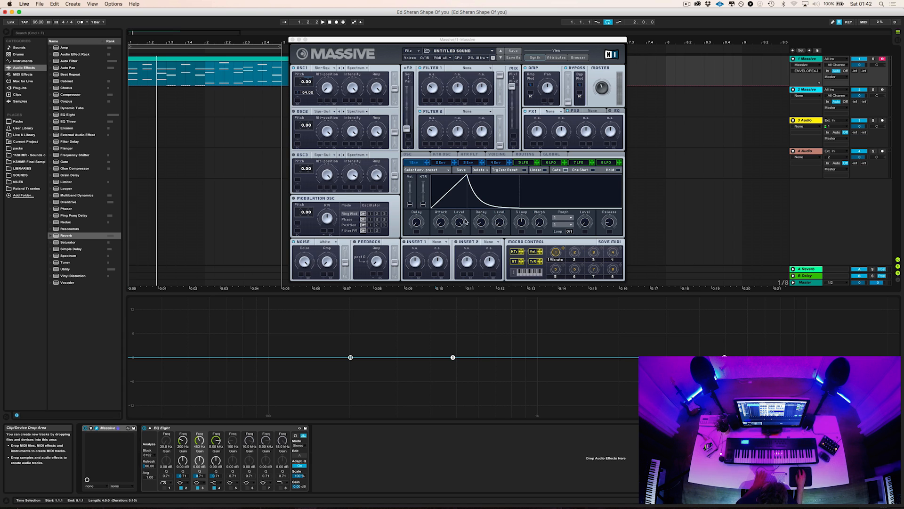
# - Fine-tune envelope 1 to an even shorter decay, checking the pluck against playback of the MIDI clip
pyautogui.click(482, 221)
pyautogui.moveTo(483, 221); pyautogui.dragTo(477, 215)
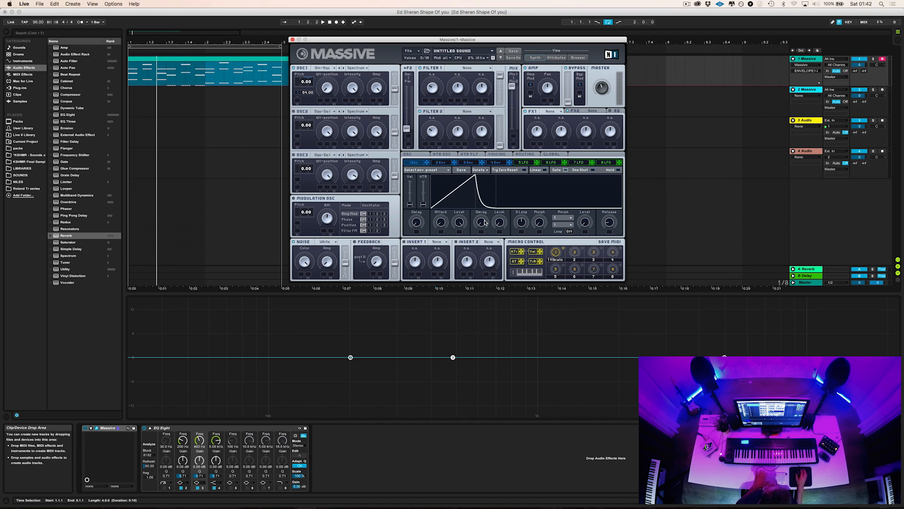
pyautogui.press('space')
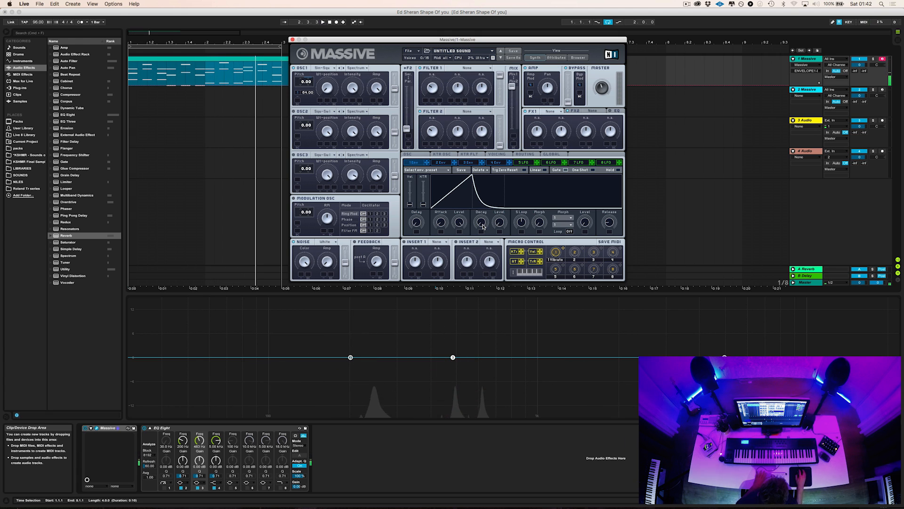
pyautogui.moveTo(483, 225); pyautogui.dragTo(483, 224)
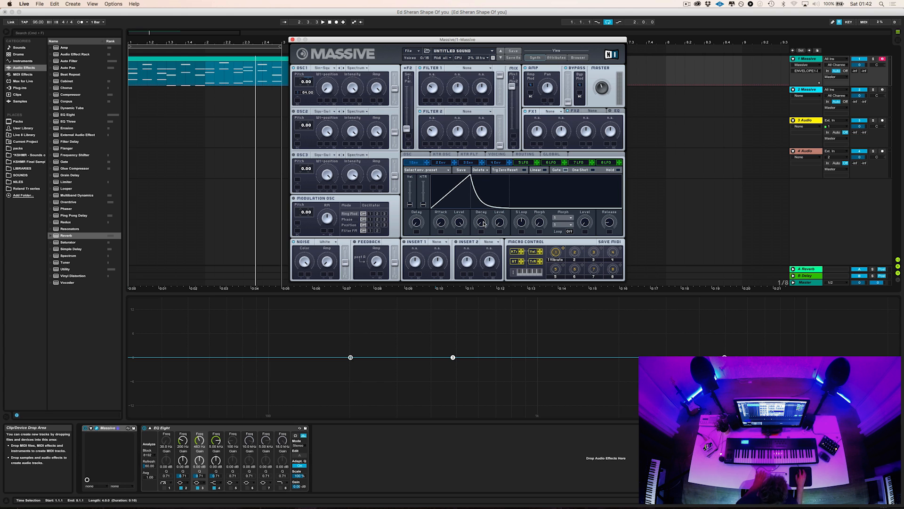
pyautogui.press('space')
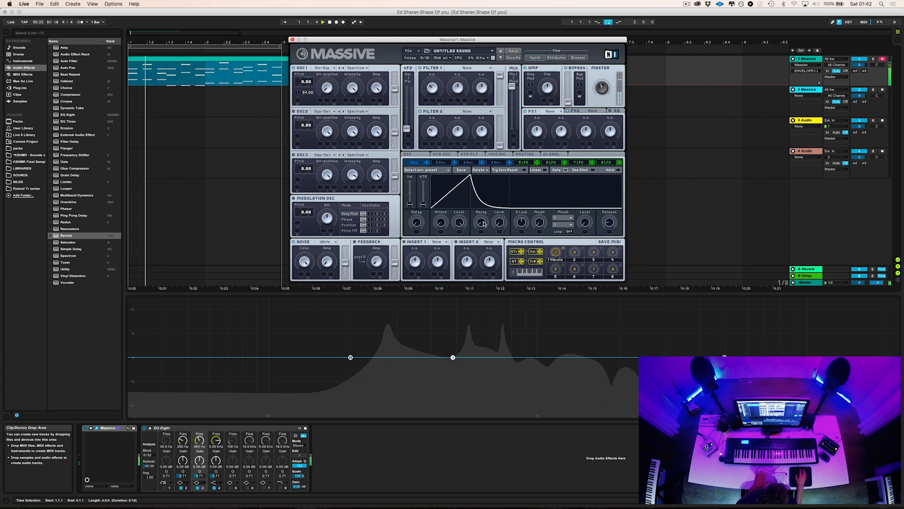
pyautogui.press('space')
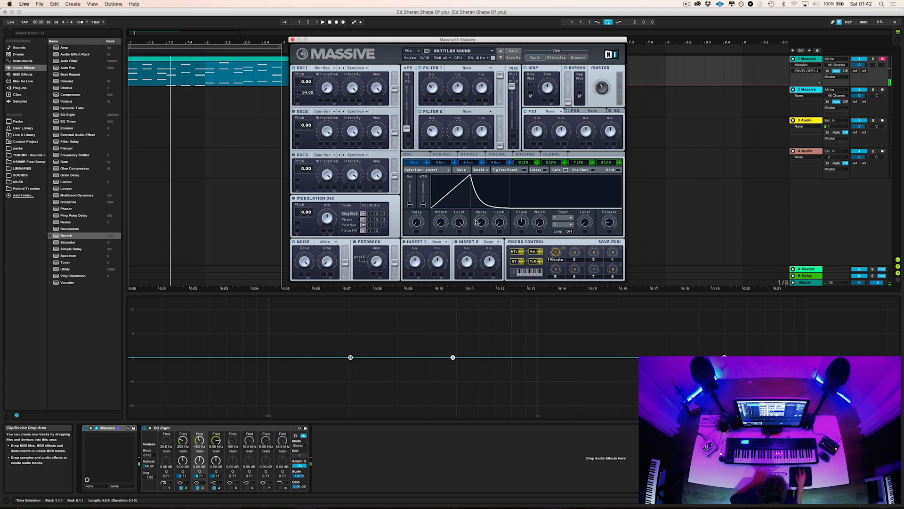
# - Lower envelope 1's attack level slightly and check the sound with clip playback
pyautogui.moveTo(460, 225); pyautogui.dragTo(470, 202)
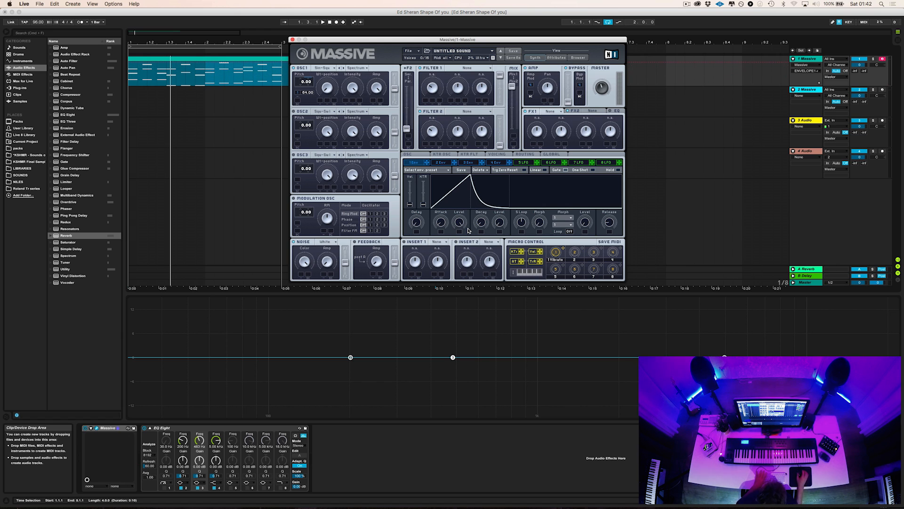
pyautogui.moveTo(460, 221)
pyautogui.mouseDown()
pyautogui.moveTo(459, 233)
pyautogui.moveTo(459, 222)
pyautogui.mouseUp()
pyautogui.press('space')
pyautogui.press('space')
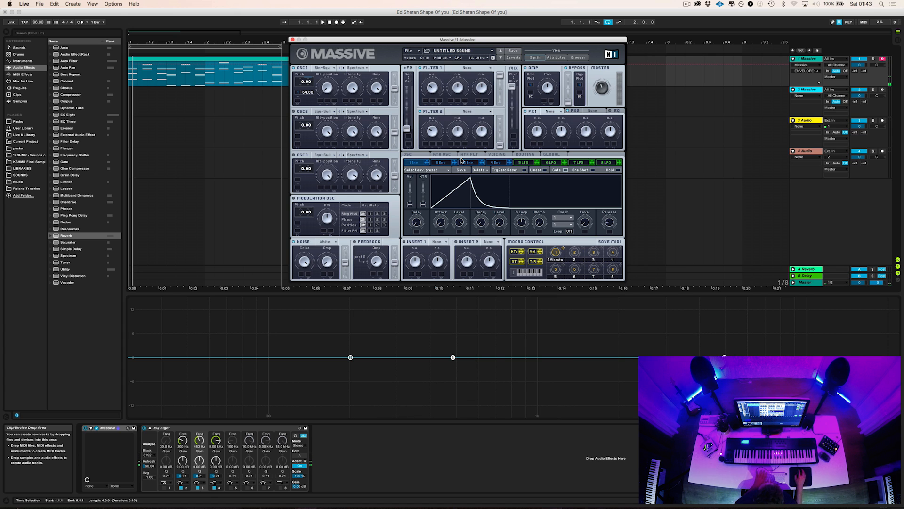
# - Open envelope 2 and set Filter 1 to the Lowpass 4 type
pyautogui.click(443, 163)
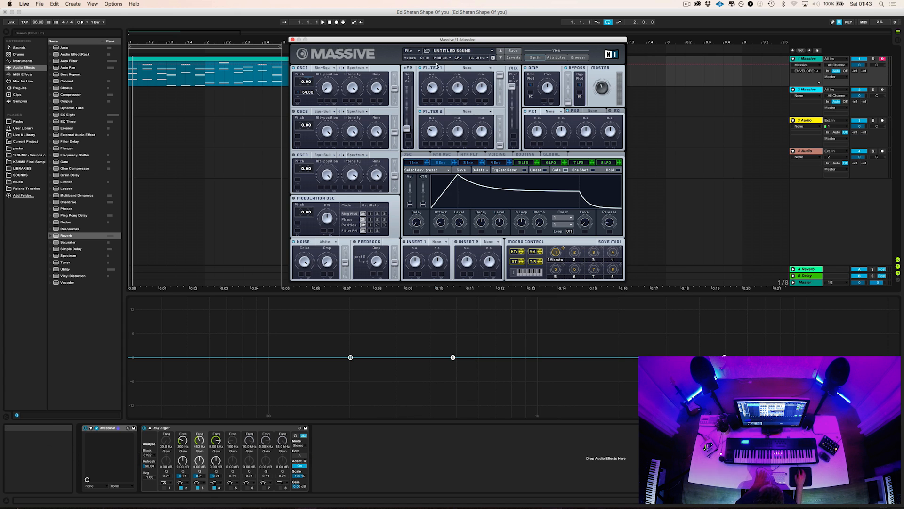
pyautogui.click(475, 69)
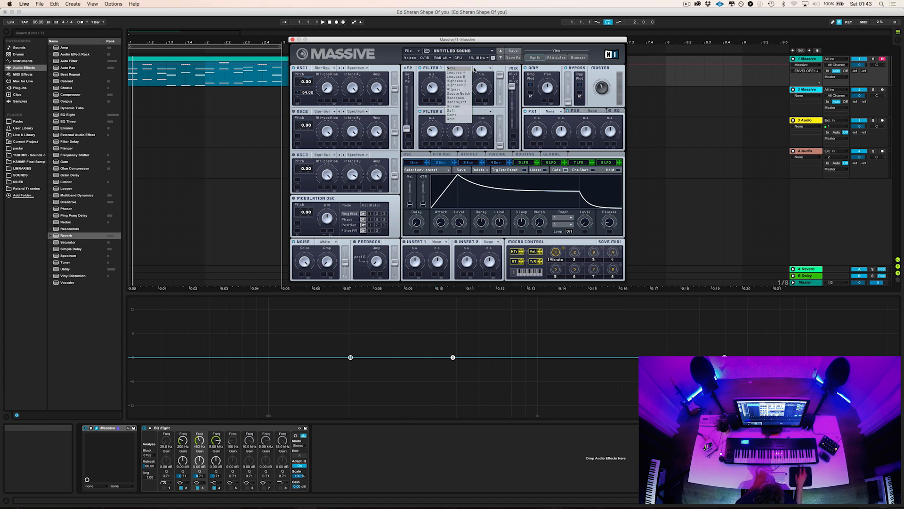
pyautogui.click(464, 75)
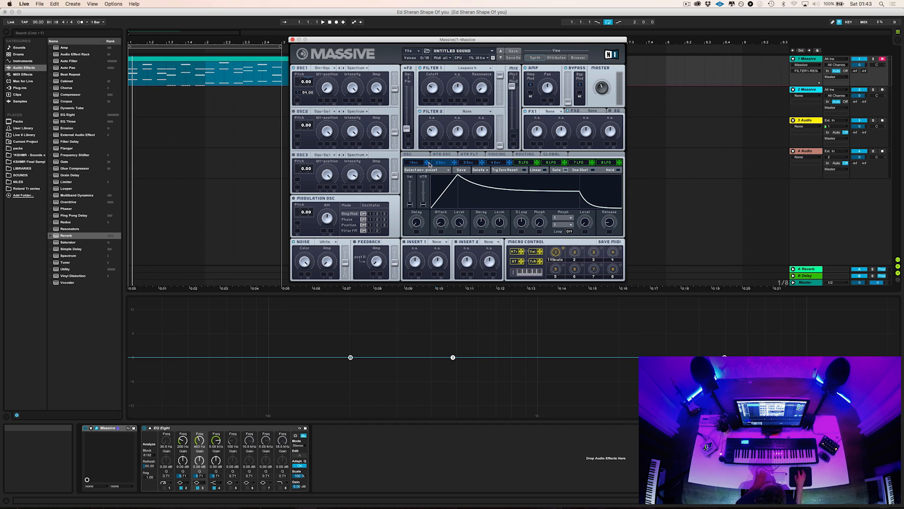
# - Assign envelope 2 to modulate Filter 1's cutoff and shape it with a short attack and a decay level at minimum
pyautogui.click(419, 163)
pyautogui.click(441, 164)
pyautogui.click(412, 162)
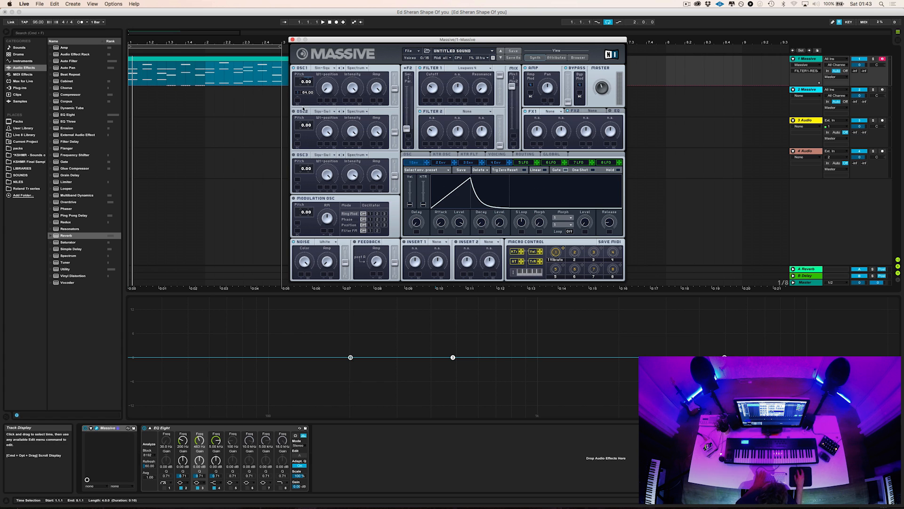
pyautogui.click(442, 163)
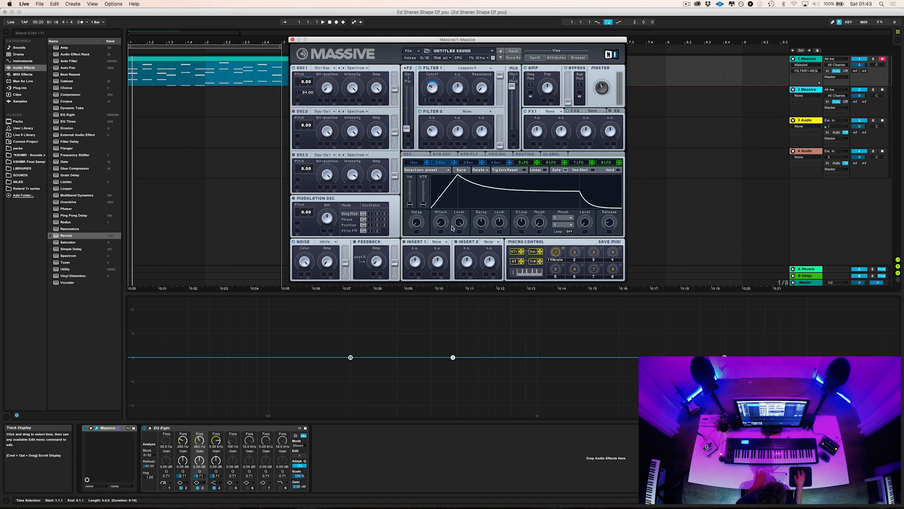
pyautogui.moveTo(439, 227); pyautogui.dragTo(439, 236)
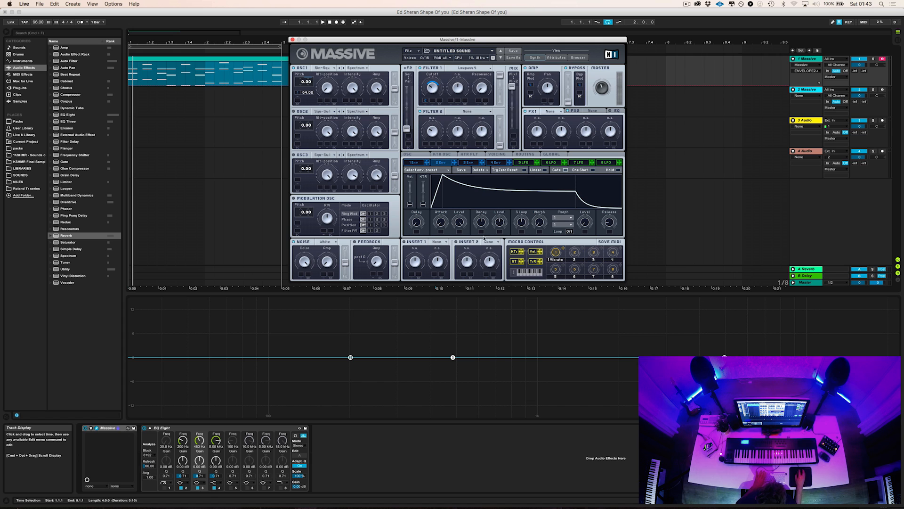
pyautogui.moveTo(500, 218); pyautogui.dragTo(498, 256)
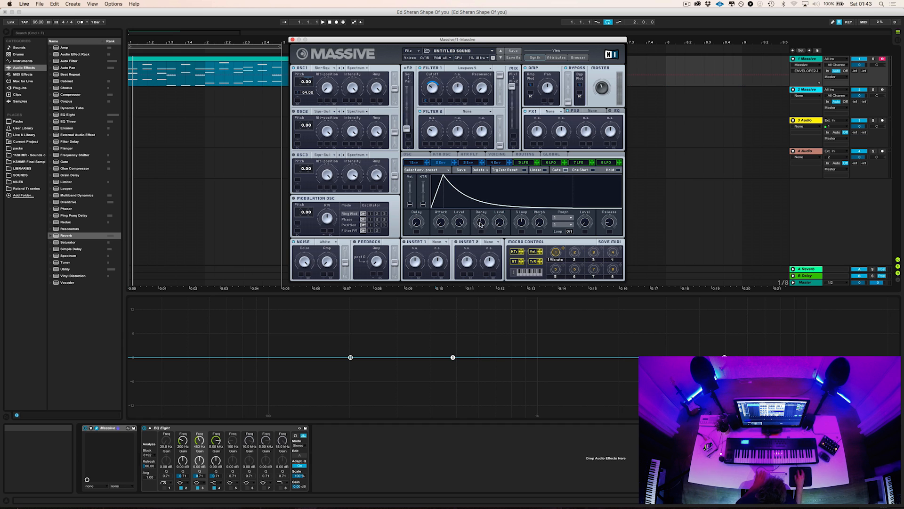
# - Compare envelope 2's shape with envelope 4, play the clip and lower Filter 1's cutoff
pyautogui.click(499, 163)
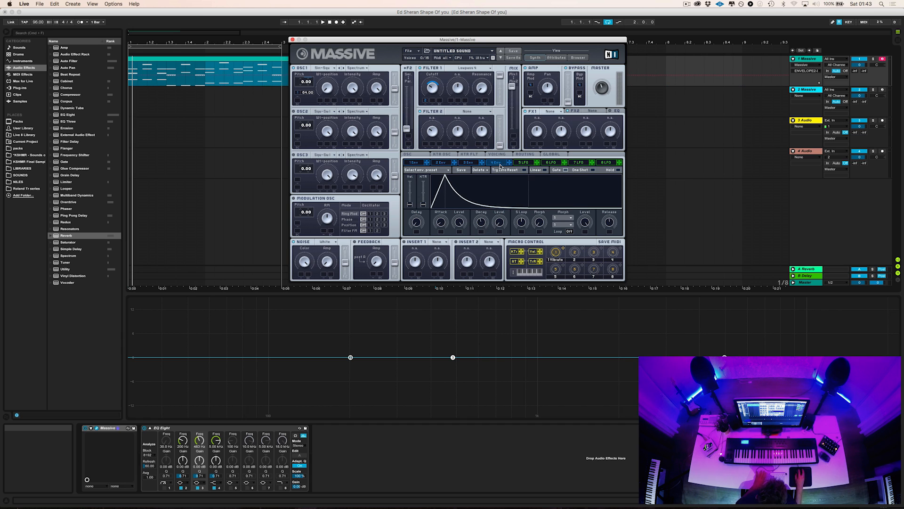
pyautogui.click(441, 162)
pyautogui.press('space')
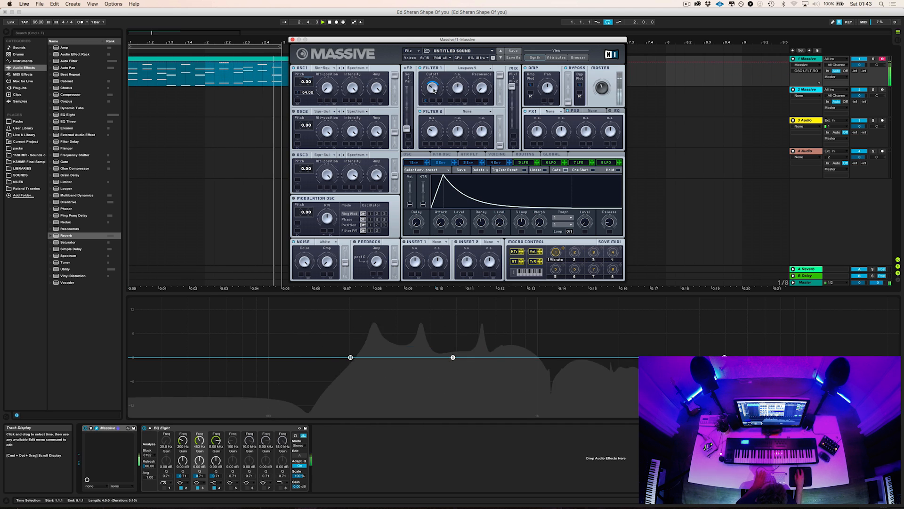
pyautogui.moveTo(432, 88); pyautogui.dragTo(432, 100)
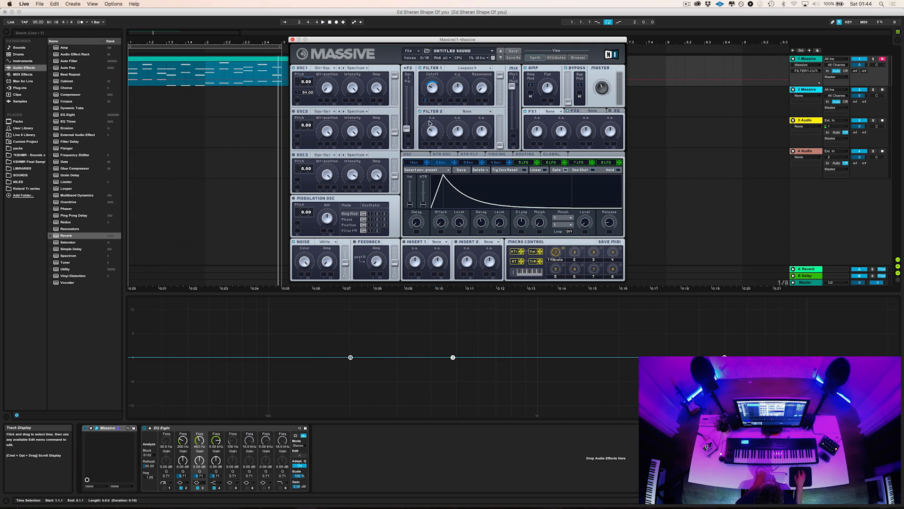
# - Shift oscillator 1's start phase slightly in the oscillator phase settings and play the clip to hear it
pyautogui.click(407, 155)
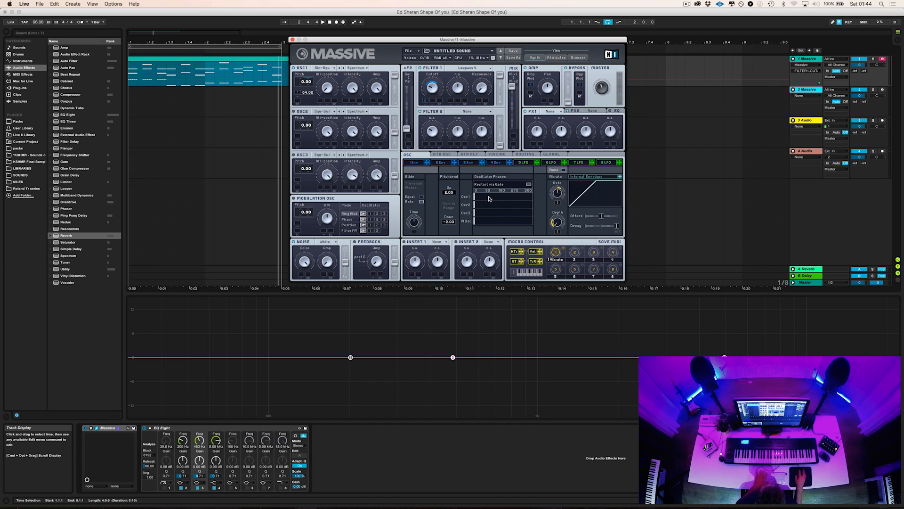
pyautogui.moveTo(488, 197); pyautogui.dragTo(484, 197)
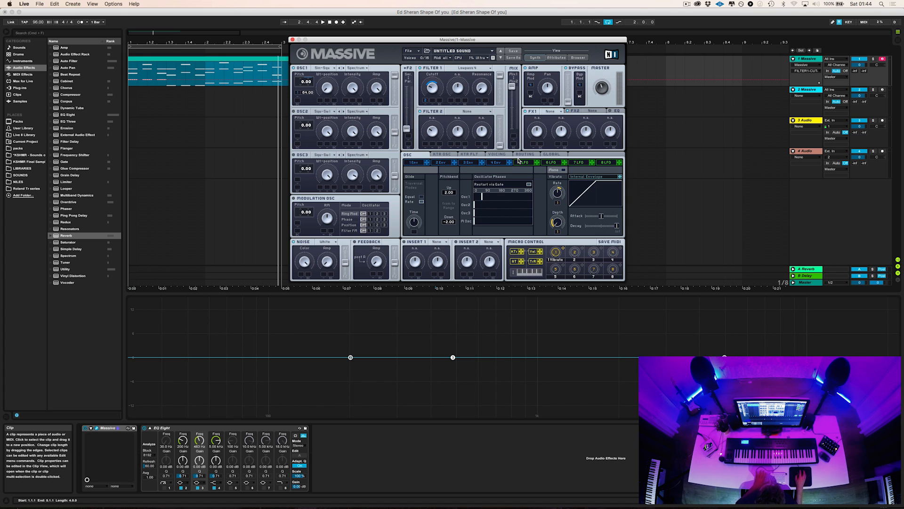
pyautogui.press('space')
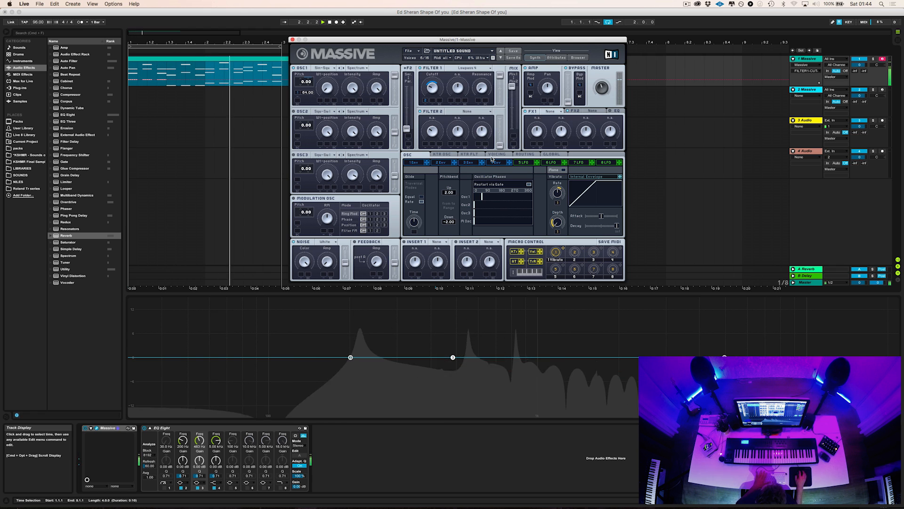
# - Lengthen the release of envelopes 2 and 4 and check the sound with clip playback
pyautogui.click(440, 162)
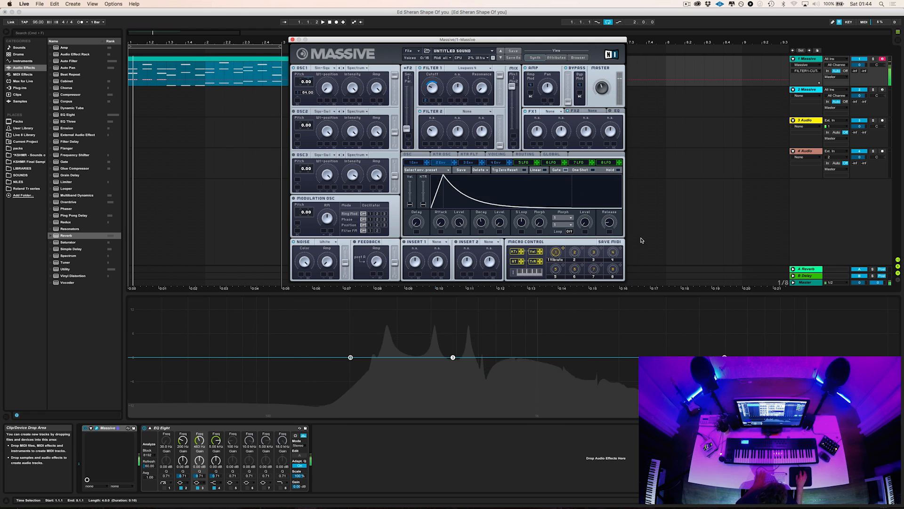
pyautogui.moveTo(609, 229); pyautogui.dragTo(613, 204)
pyautogui.click(501, 163)
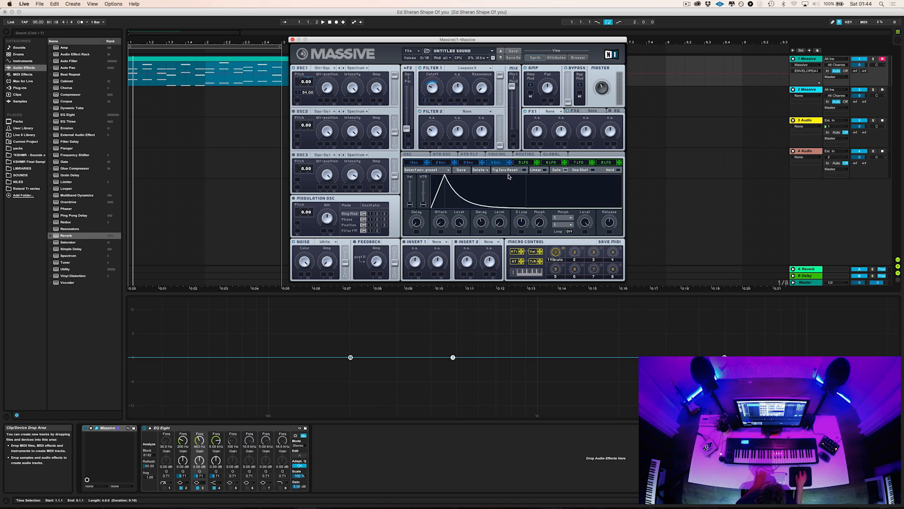
pyautogui.click(442, 163)
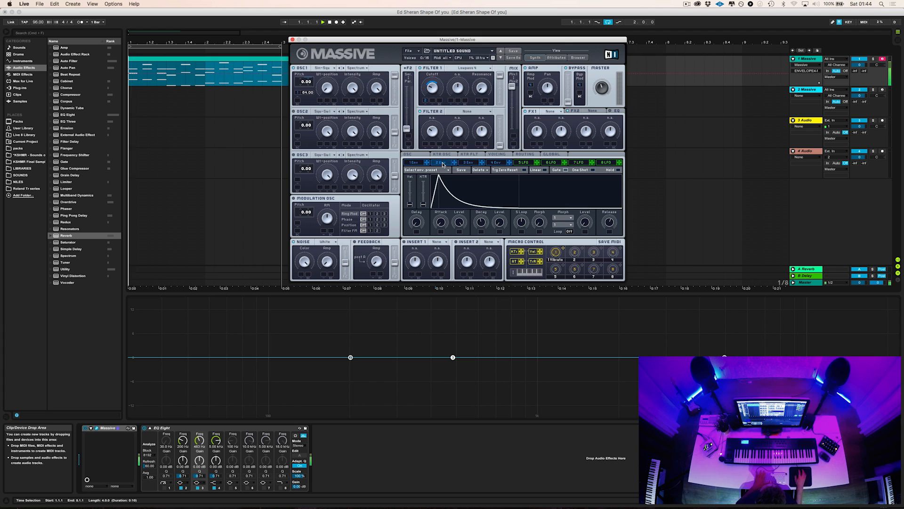
pyautogui.press('space')
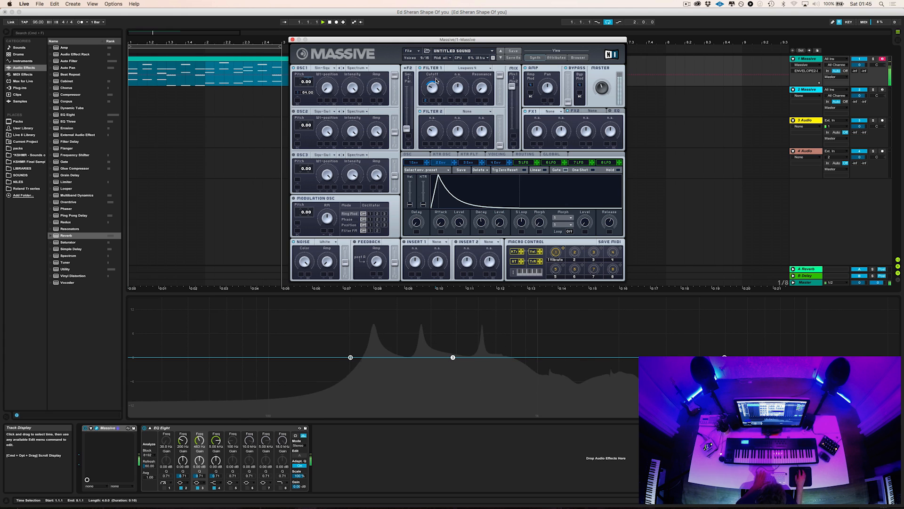
# - Set the noise type to Hi-Metallic, route it towards Filter 1 and adjust its amp with clip playback
pyautogui.click(332, 244)
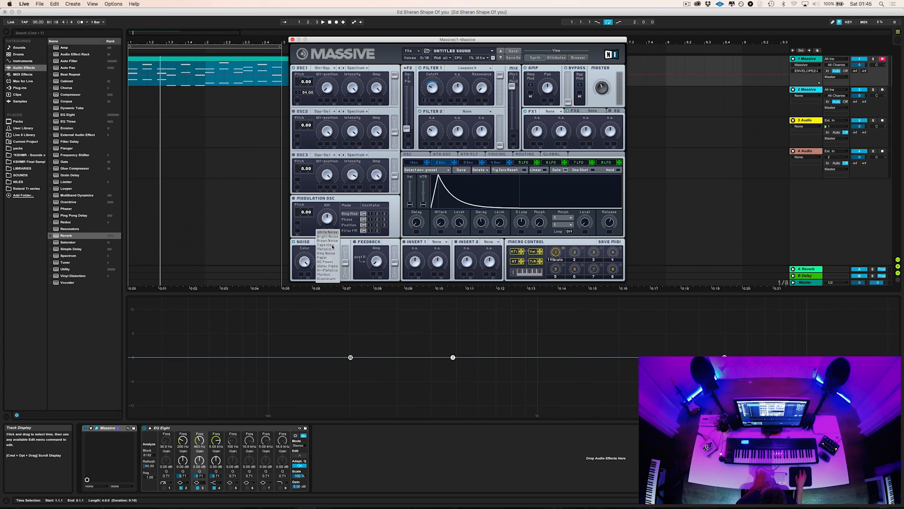
pyautogui.click(338, 272)
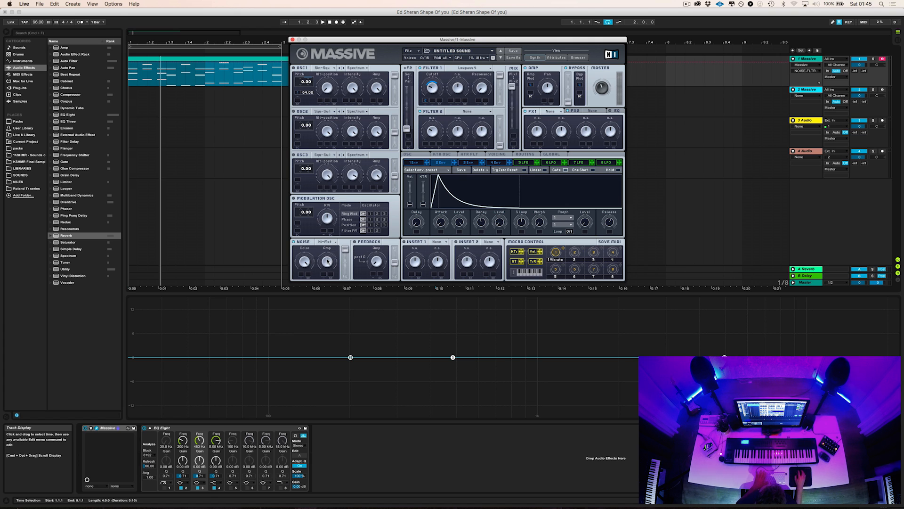
pyautogui.press('space')
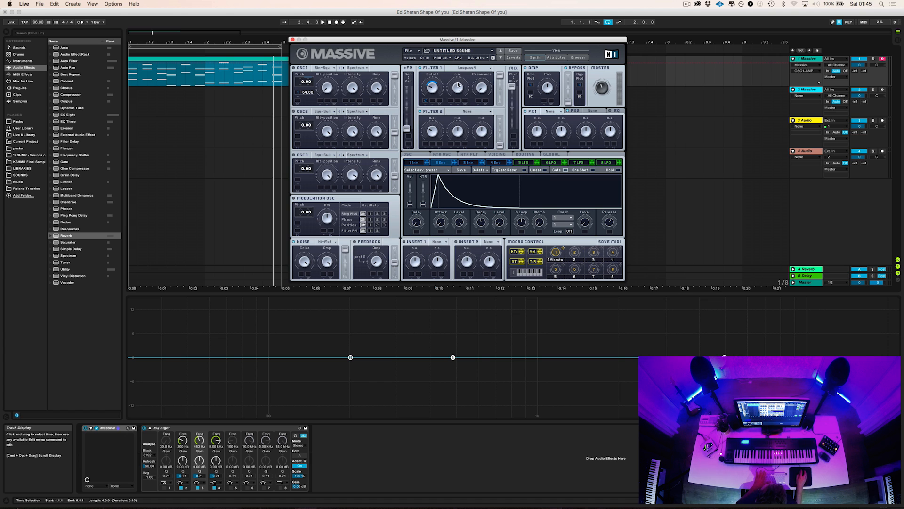
pyautogui.press('space')
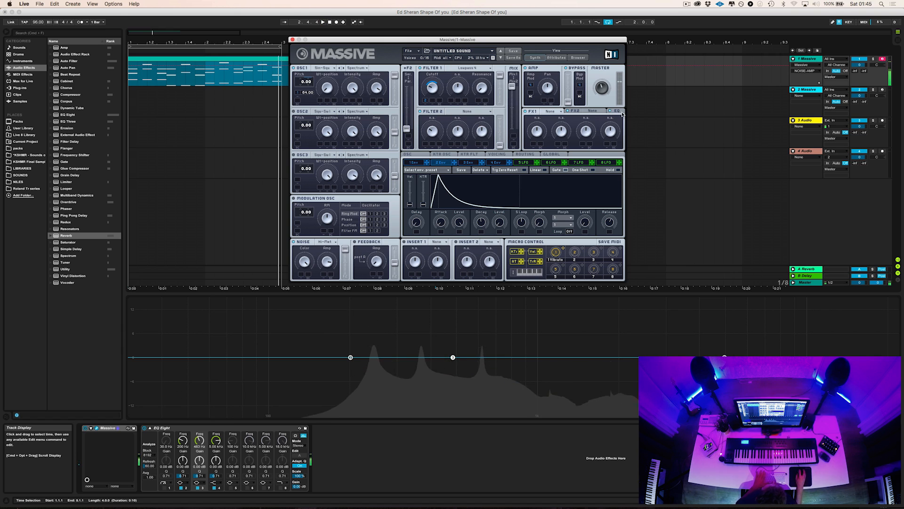
# - Load Simple Delay into Insert 1 and adjust its Time and Dry/Wet while the clip plays
pyautogui.click(611, 112)
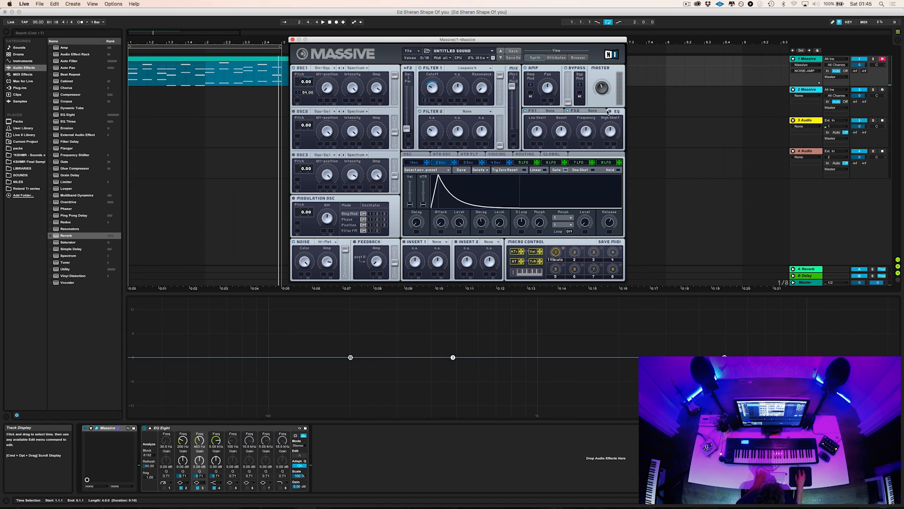
pyautogui.click(435, 242)
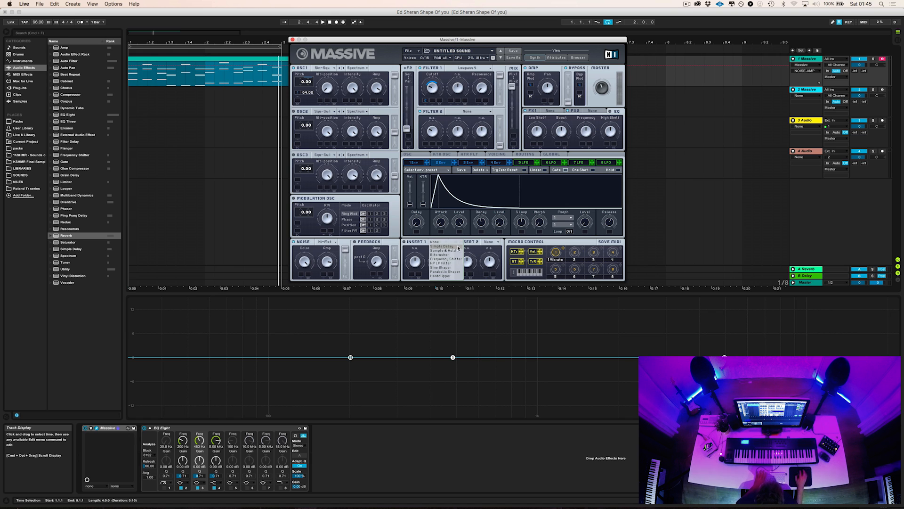
pyautogui.click(456, 245)
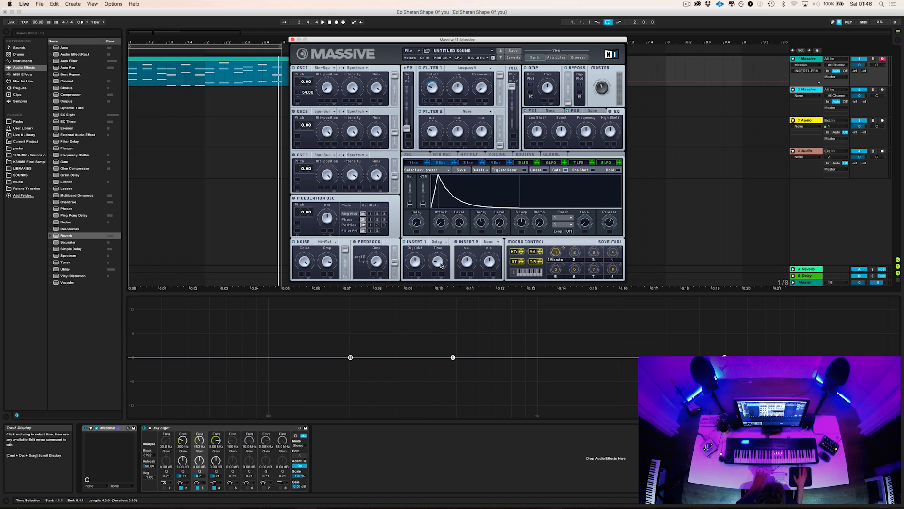
pyautogui.press('space')
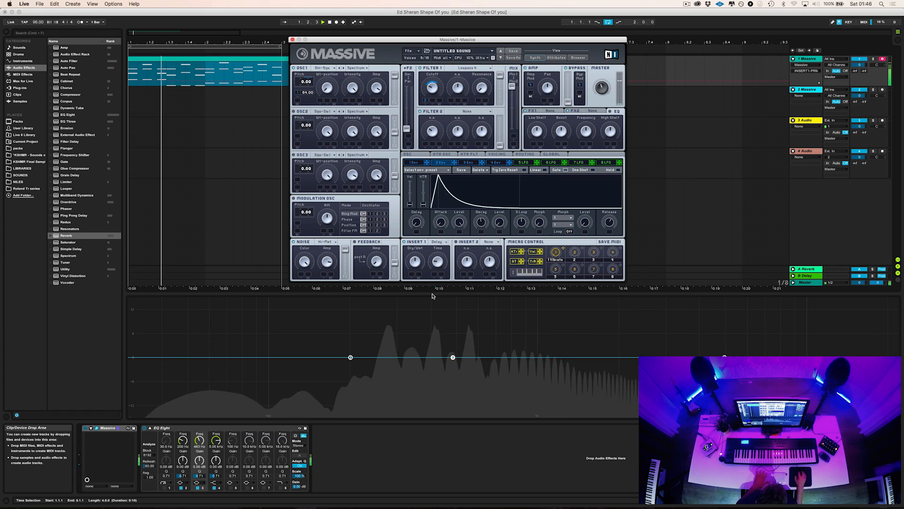
pyautogui.moveTo(414, 262); pyautogui.dragTo(415, 268)
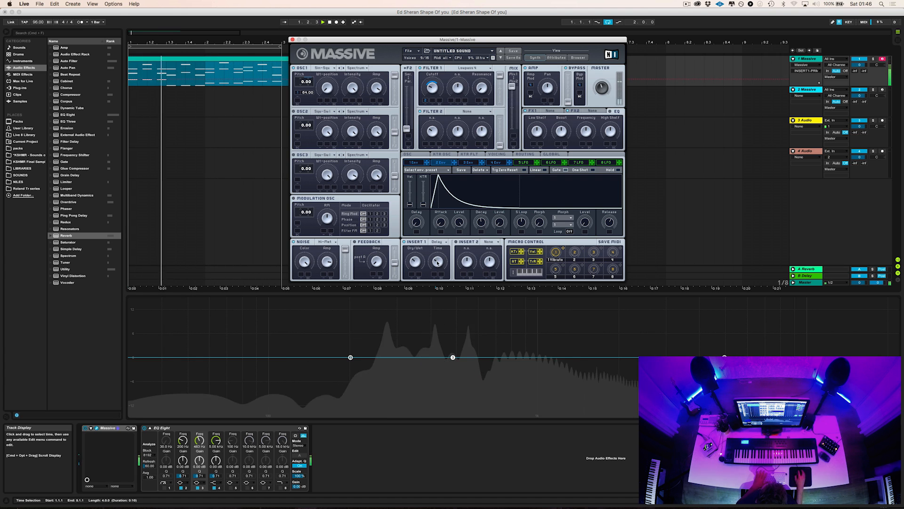
pyautogui.press('space')
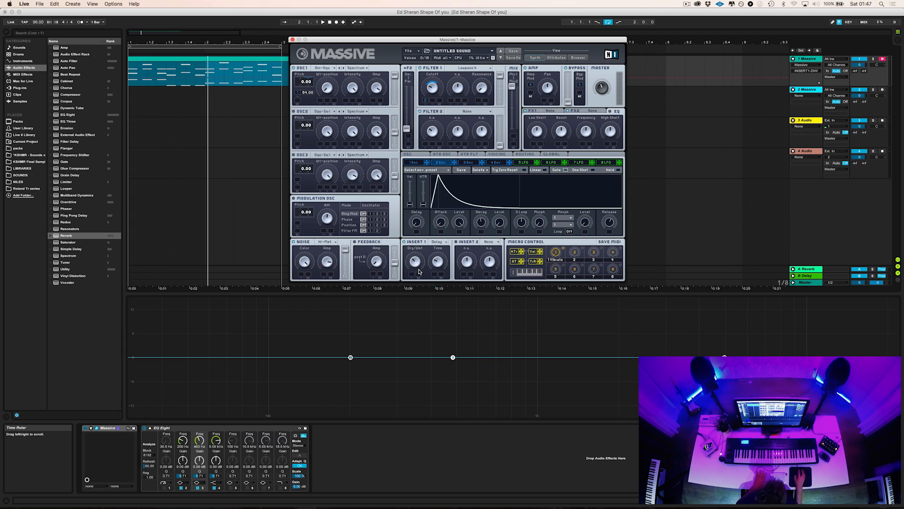
# - Load Dimension Expander into FX1, reduce its Dry/Wet and play the clip to check it
pyautogui.click(553, 115)
pyautogui.click(560, 113)
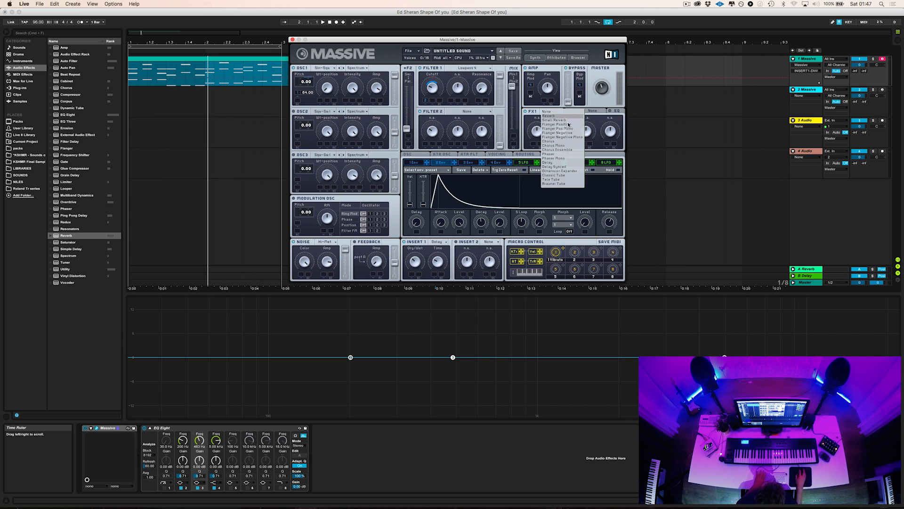
pyautogui.click(568, 171)
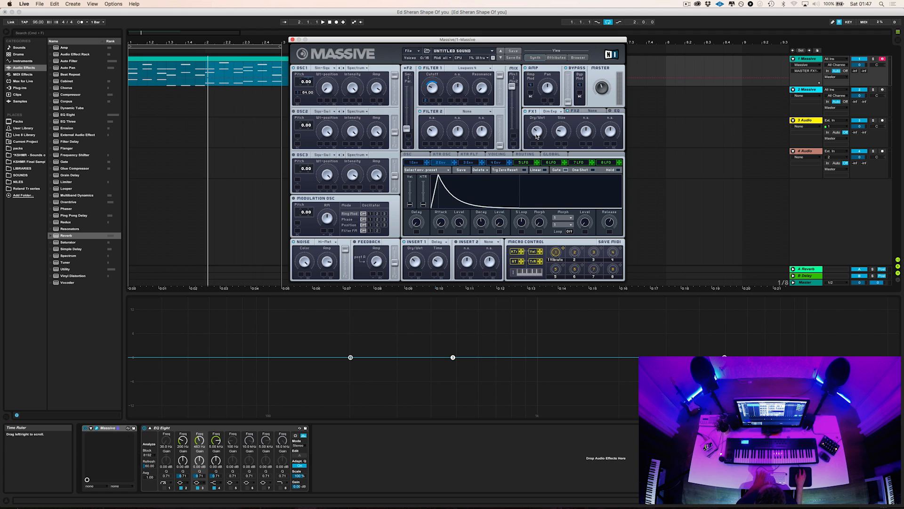
pyautogui.press('space')
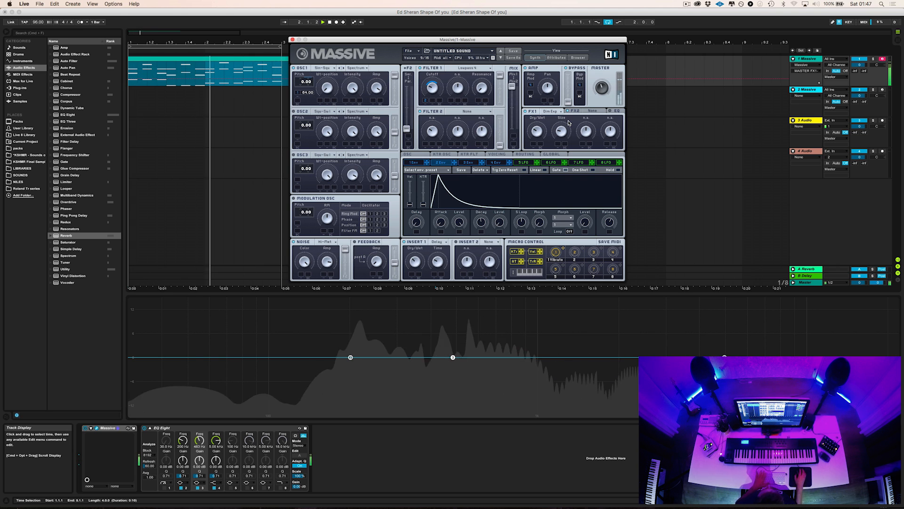
# - Load Reverb into FX2 with a low Dry/Wet and rebalance Insert 1's delay Dry/Wet during playback
pyautogui.click(595, 111)
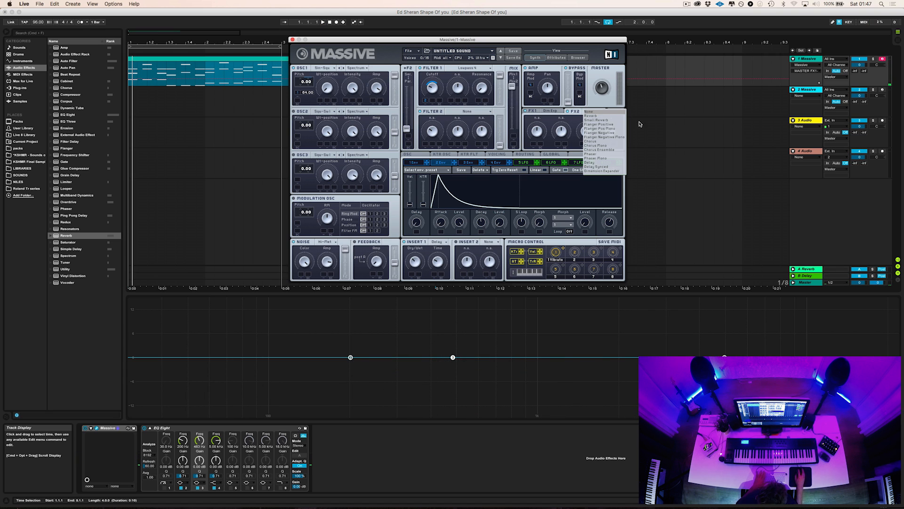
pyautogui.click(607, 115)
pyautogui.press('space')
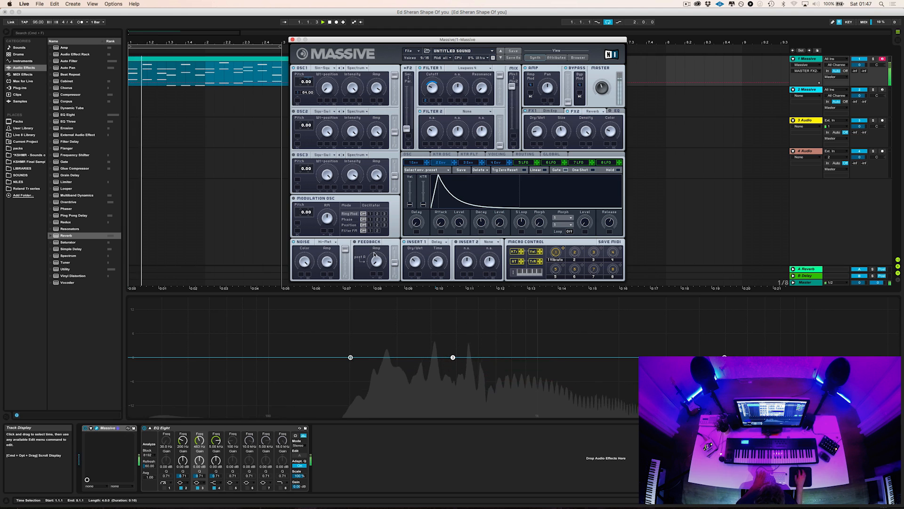
pyautogui.moveTo(413, 261); pyautogui.dragTo(415, 257)
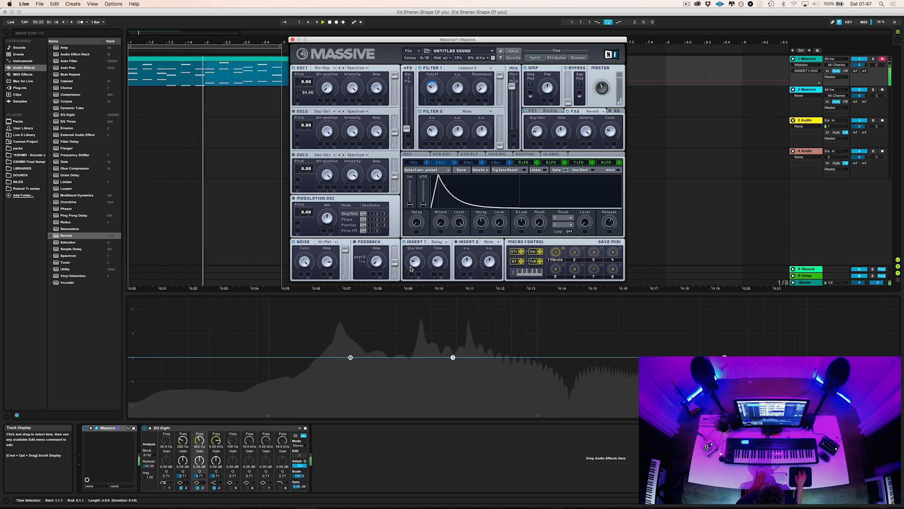
# - Adjust the EQ's high shelf and the master volume, checking the result with clip playback
pyautogui.click(610, 111)
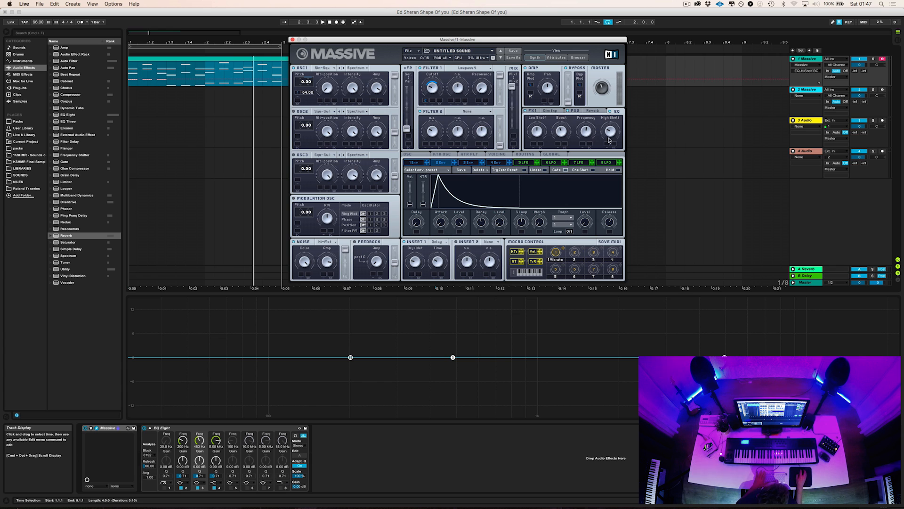
pyautogui.press('space')
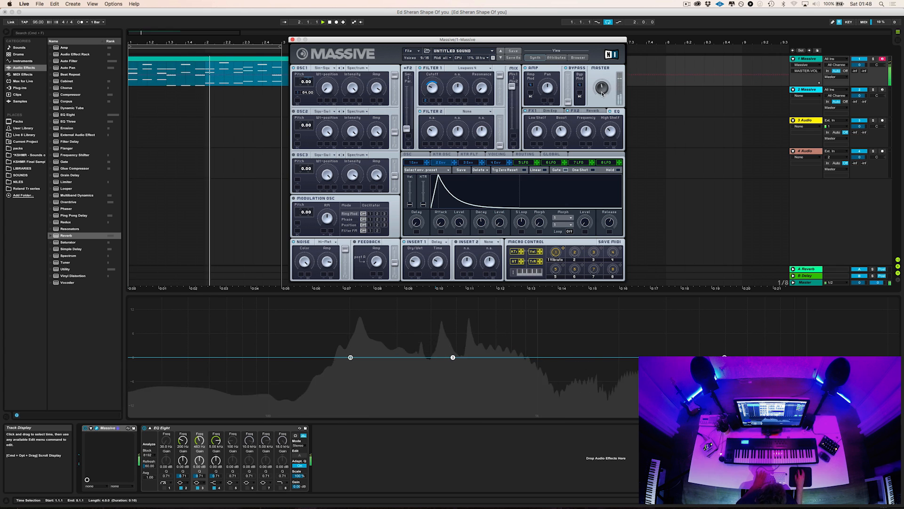
pyautogui.moveTo(602, 90); pyautogui.dragTo(603, 89)
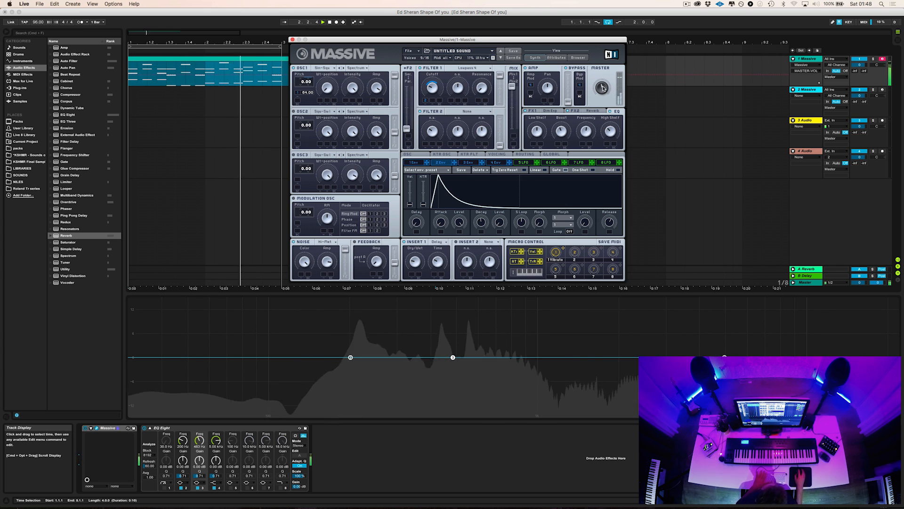
# - Fine-tune the noise amp, EQ low shelf and Insert 1 delay time during playback, and stop the clip
pyautogui.click(325, 272)
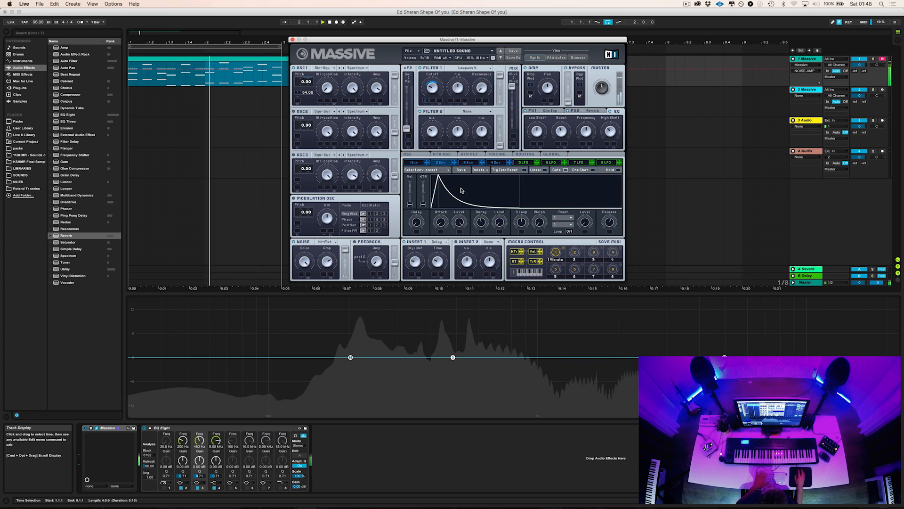
pyautogui.moveTo(537, 132)
pyautogui.mouseDown()
pyautogui.moveTo(537, 123)
pyautogui.moveTo(559, 131)
pyautogui.moveTo(536, 134)
pyautogui.mouseUp()
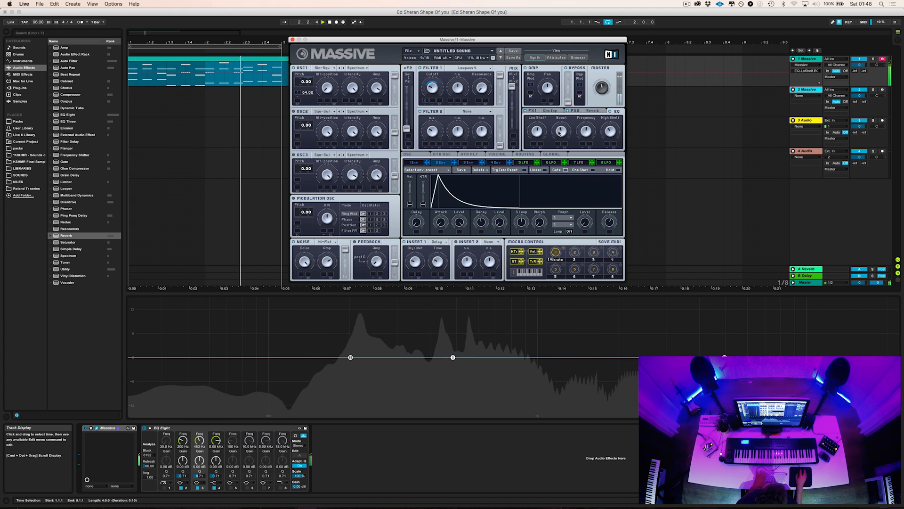
pyautogui.click(439, 263)
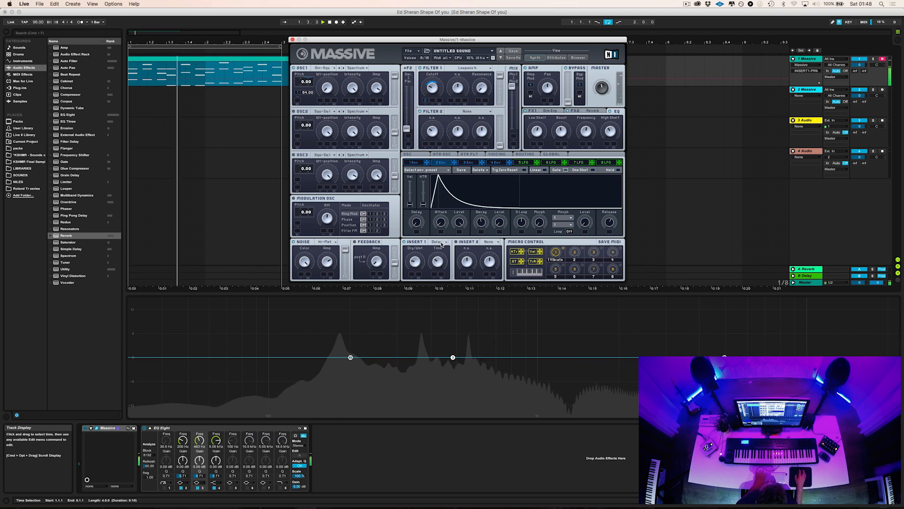
pyautogui.press('space')
# - Fine-tune Filter 1's cutoff and its envelope modulation, replaying the clip repeatedly to compare the sound
pyautogui.click(428, 90)
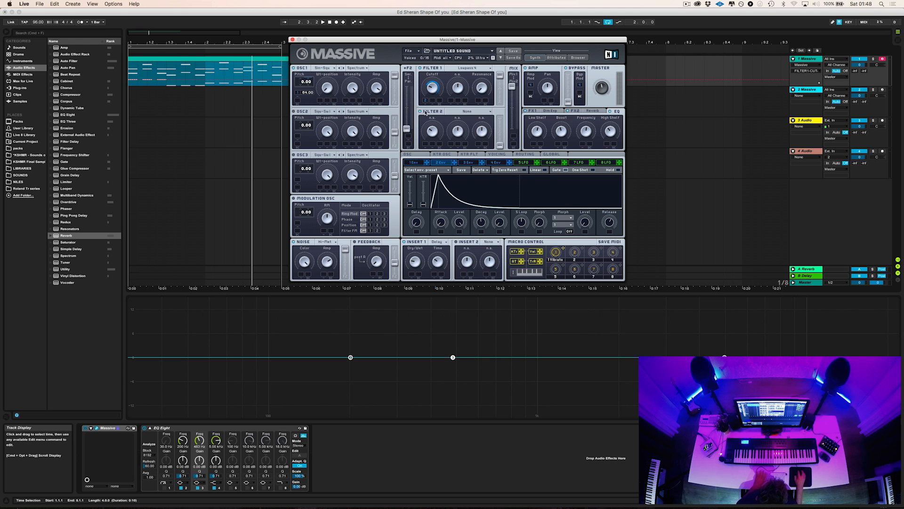
pyautogui.press('space')
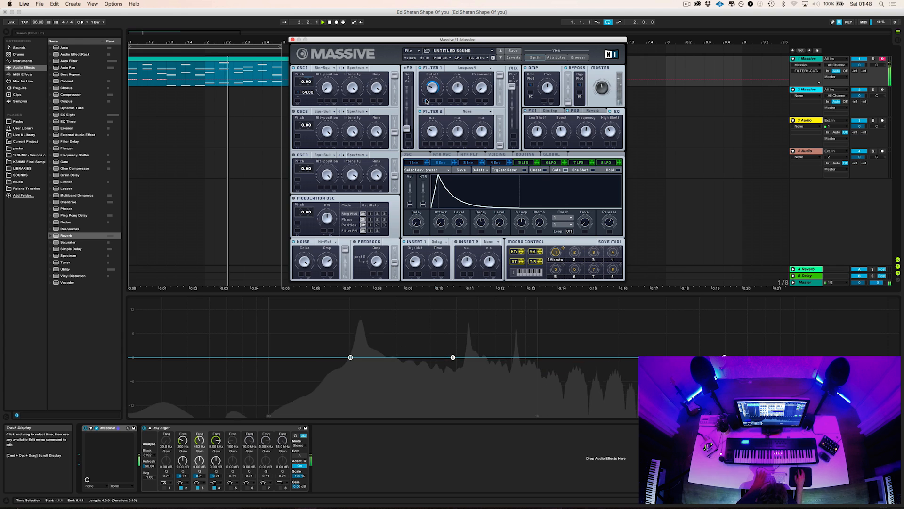
pyautogui.press('space')
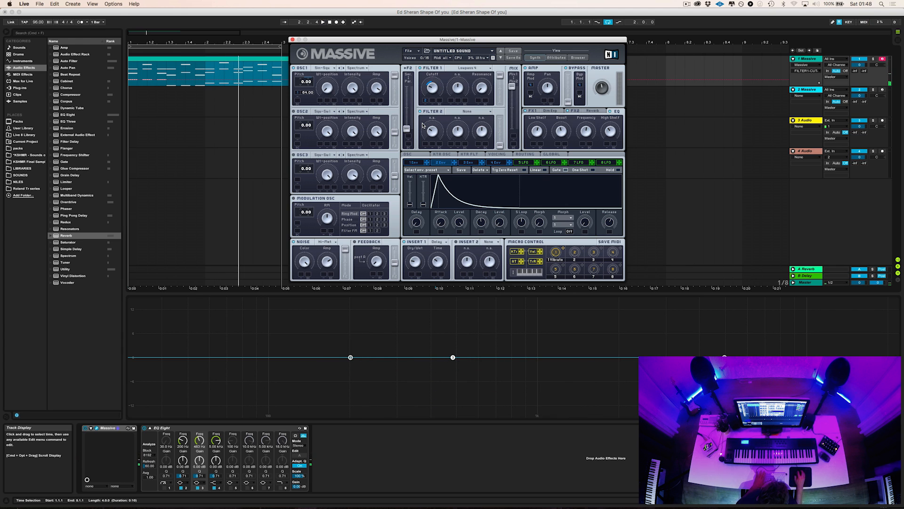
pyautogui.press('space')
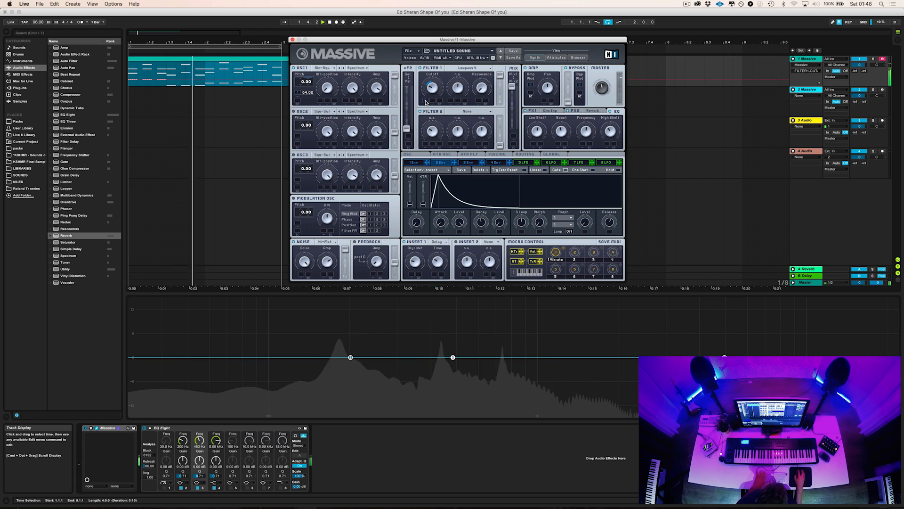
pyautogui.press('space')
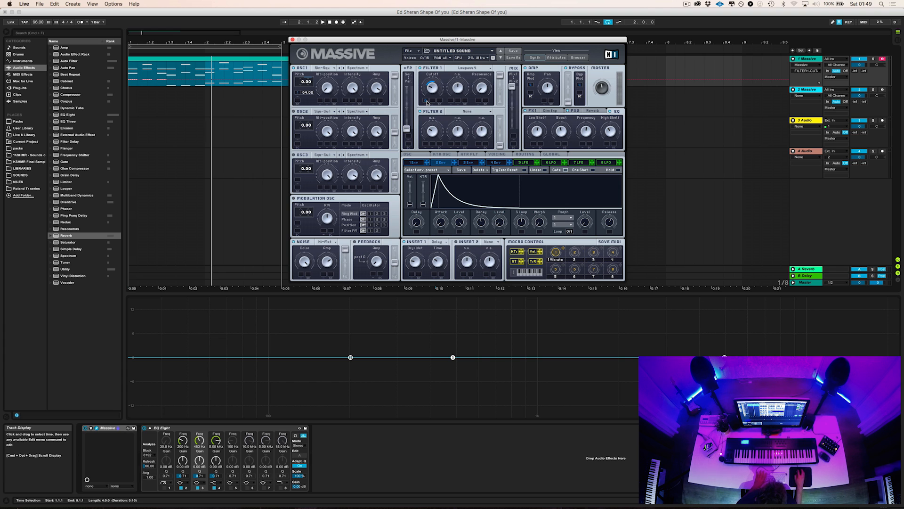
pyautogui.press('space')
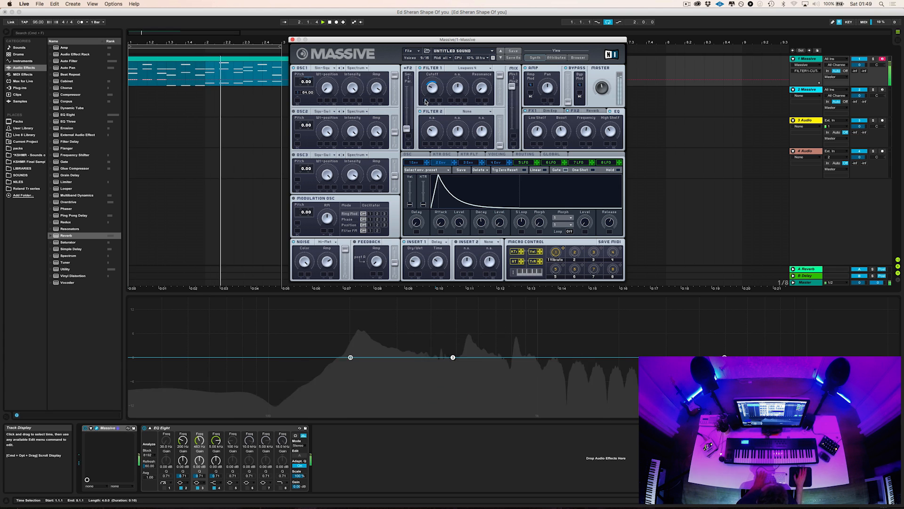
# - Stop the clip playback and bring up FX2's reverb settings to check its Dry/Wet amount
pyautogui.press('space')
pyautogui.click(592, 111)
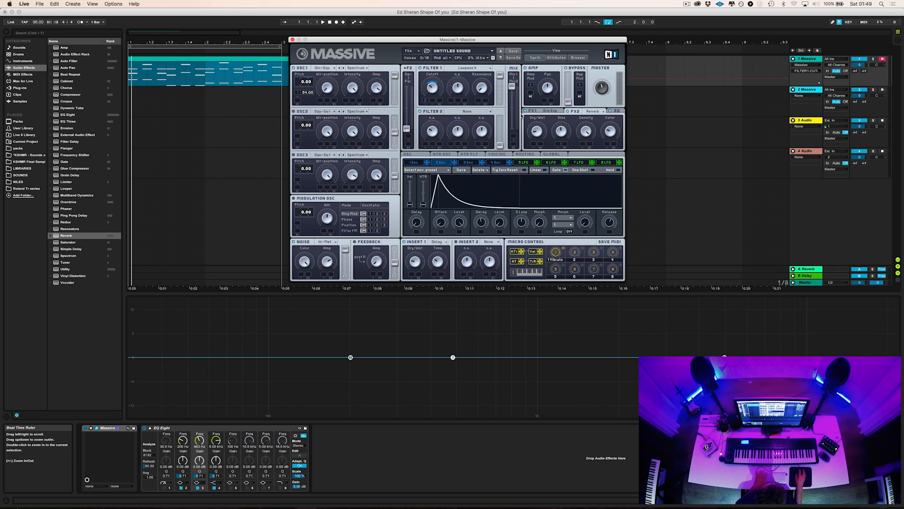
pyautogui.click(541, 130)
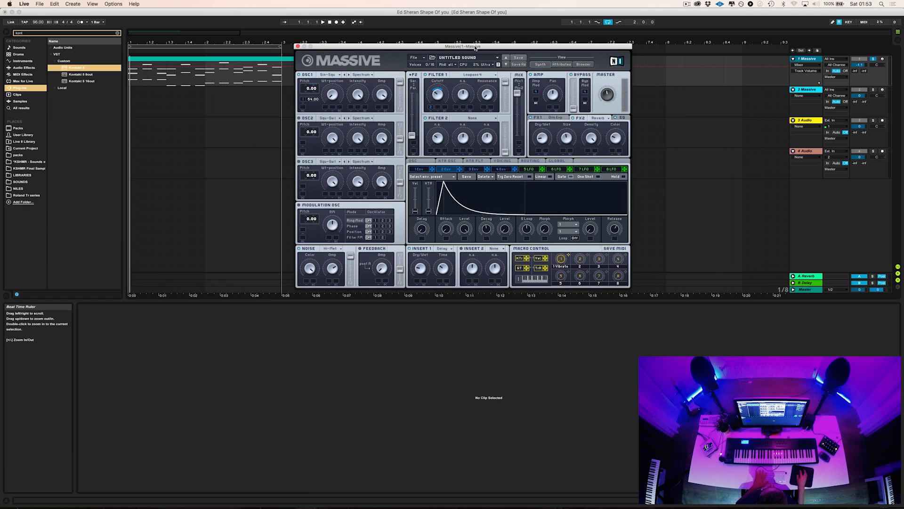
# - Reposition the Massive window and review the curves of envelope 1 and envelope 4
pyautogui.moveTo(470, 41); pyautogui.dragTo(470, 48)
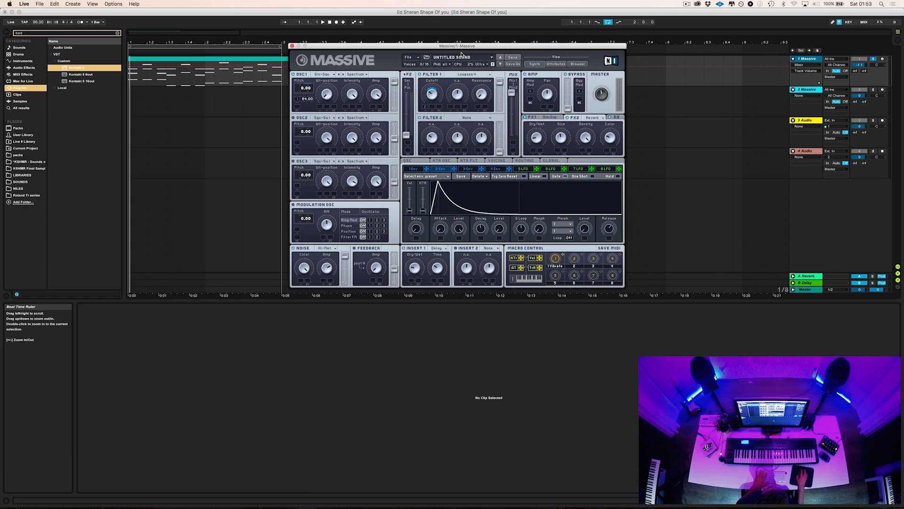
pyautogui.moveTo(437, 46); pyautogui.dragTo(437, 42)
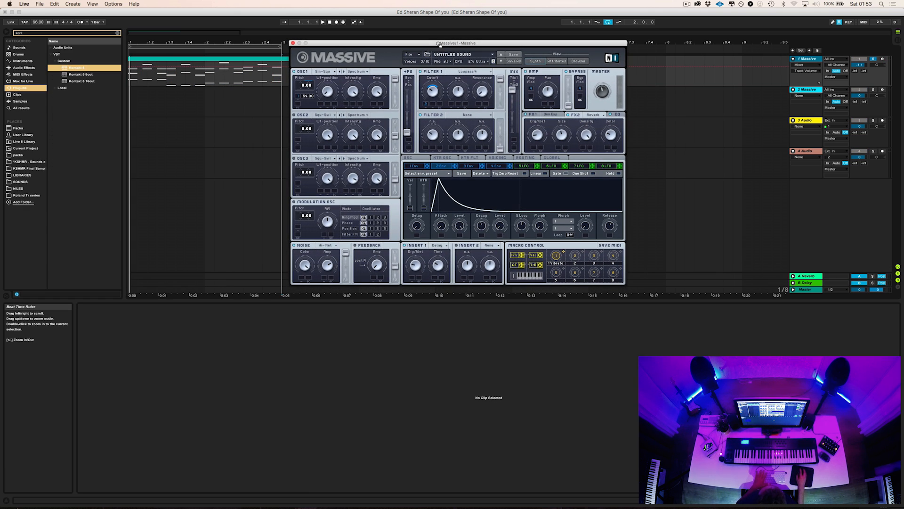
pyautogui.click(416, 165)
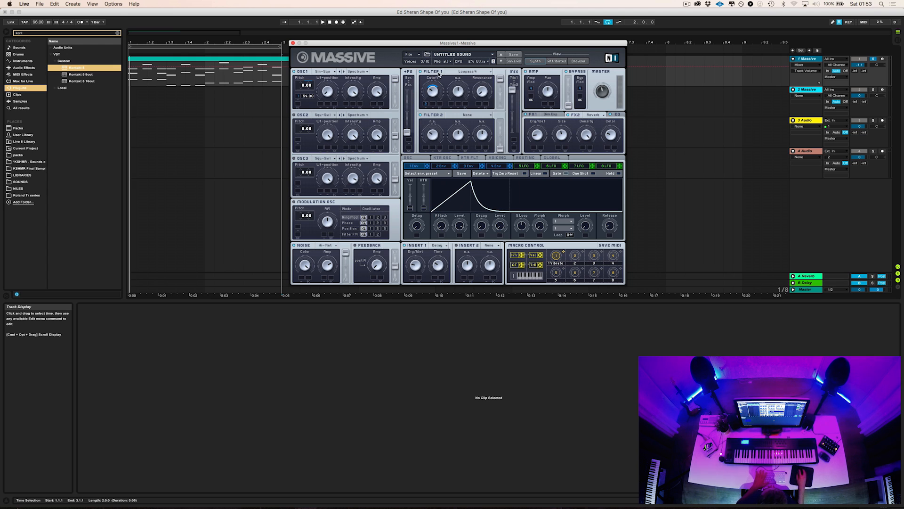
pyautogui.click(497, 166)
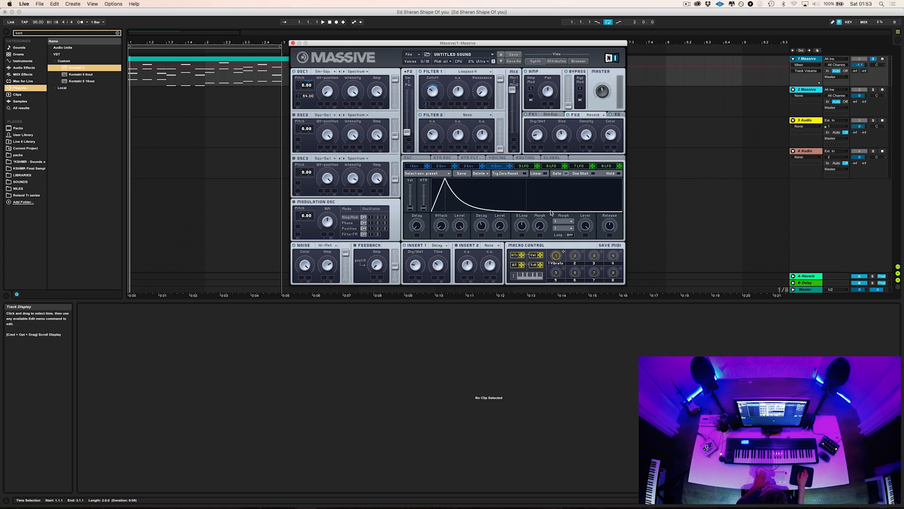